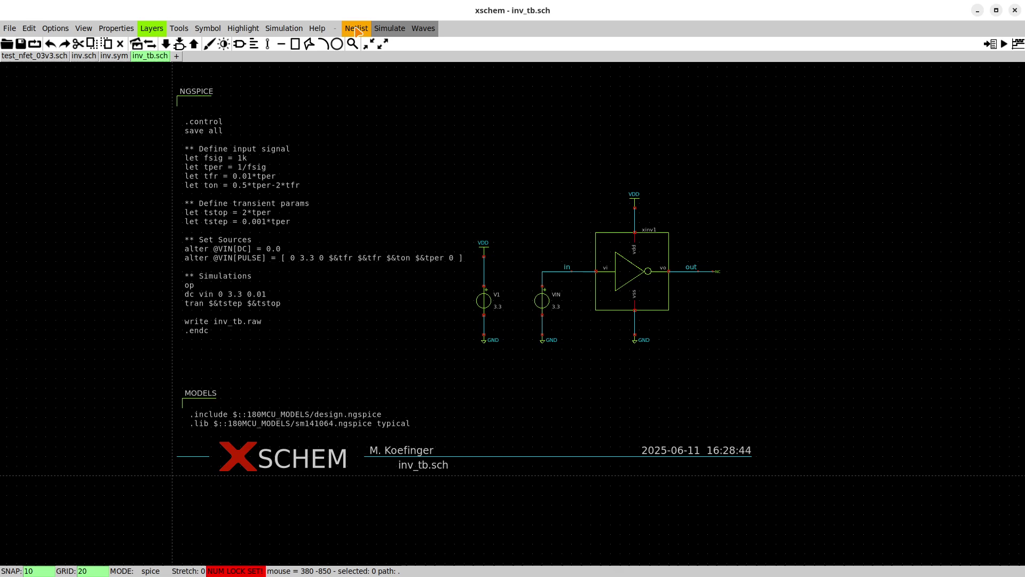
Netlist and simulate inv_tb in ngspice, then move the terminal off the schematic
{"action": "left_click", "coordinate": [357, 30]}
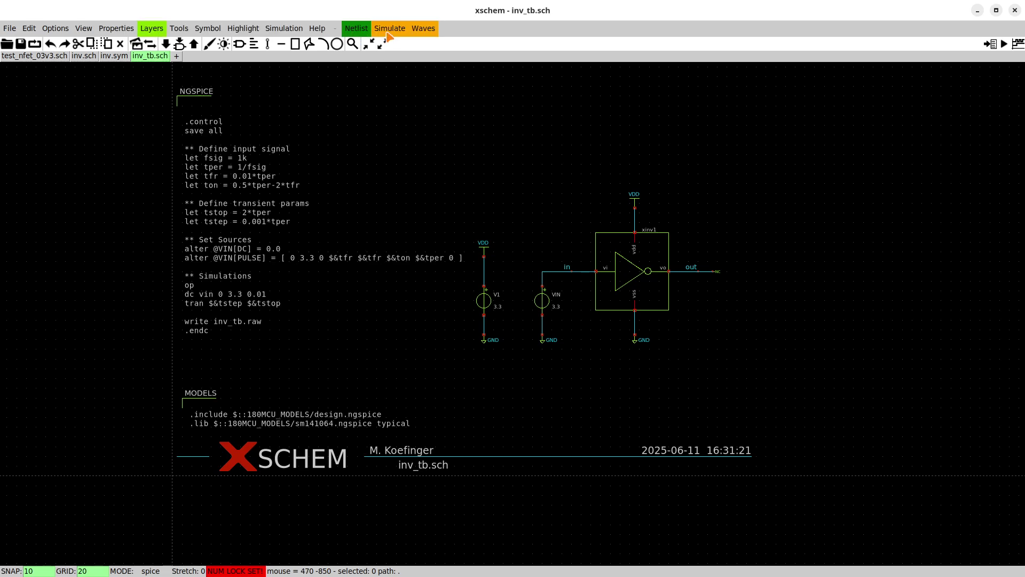
{"action": "left_click", "coordinate": [388, 32]}
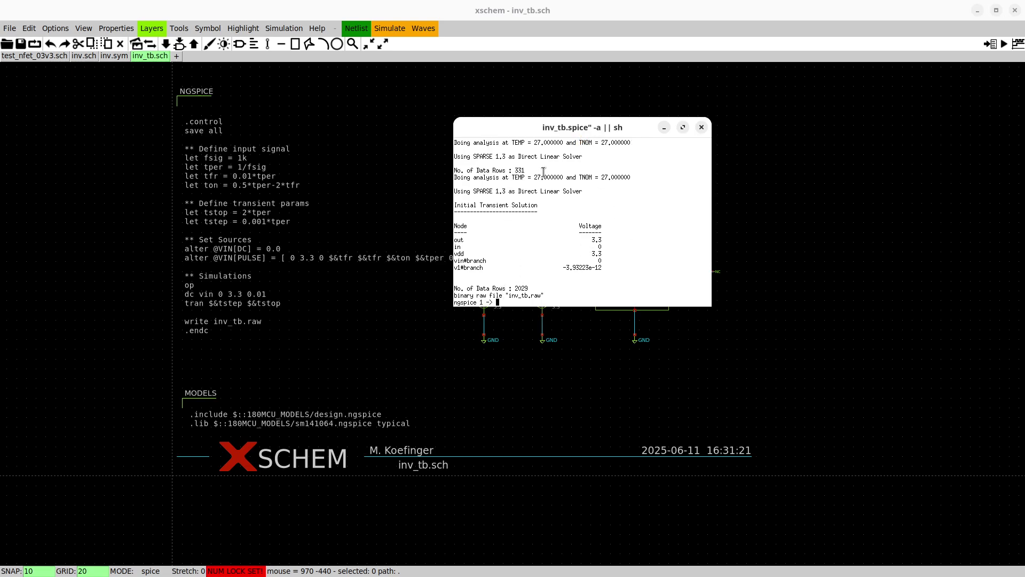
{"action": "scroll", "coordinate": [572, 270], "scroll_direction": "up", "scroll_amount": 7}
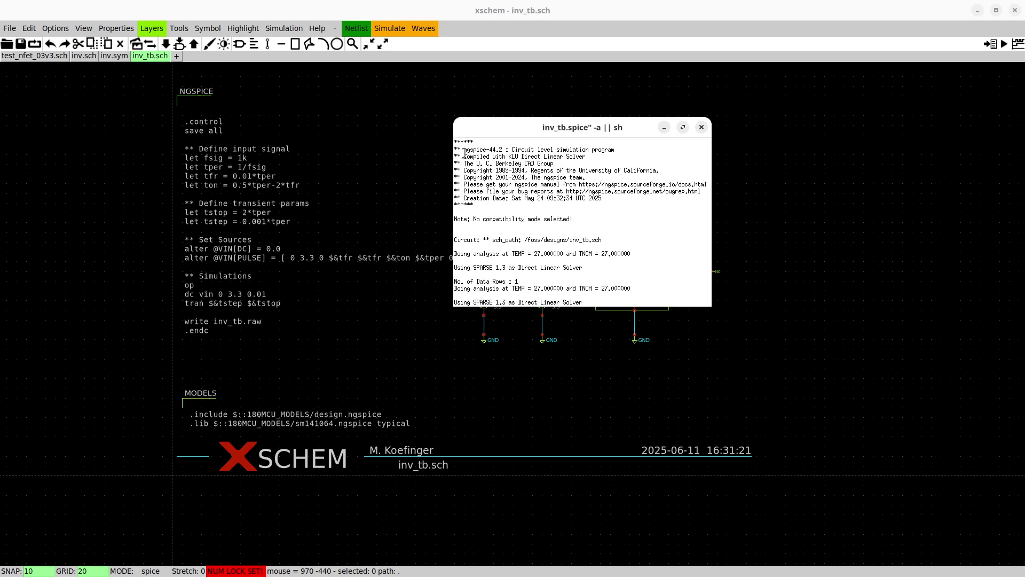
{"action": "left_click_drag", "start_coordinate": [464, 150], "coordinate": [505, 148]}
{"action": "scroll", "coordinate": [582, 209], "scroll_direction": "down", "scroll_amount": 7}
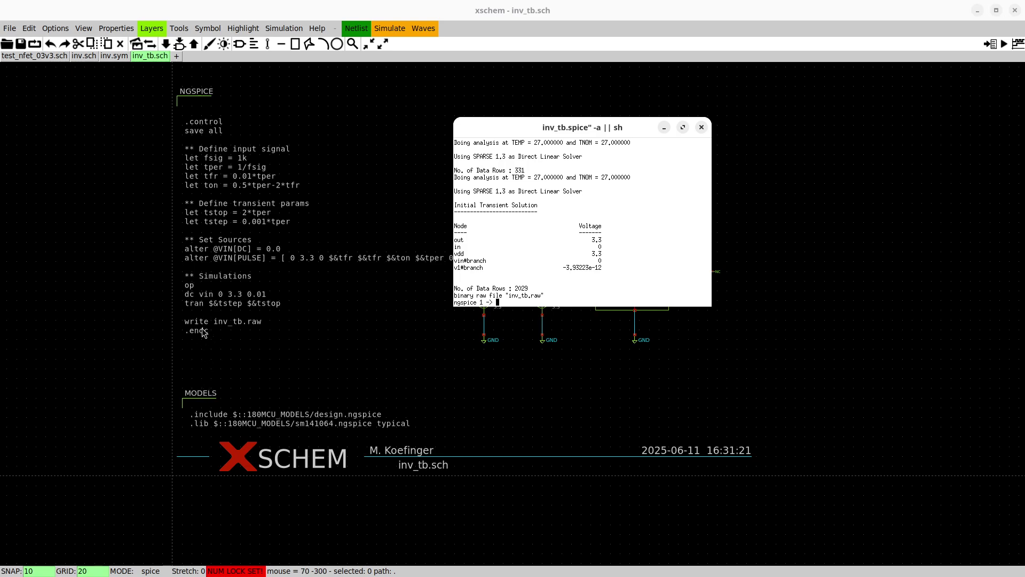
{"action": "left_click_drag", "start_coordinate": [619, 128], "coordinate": [569, 135]}
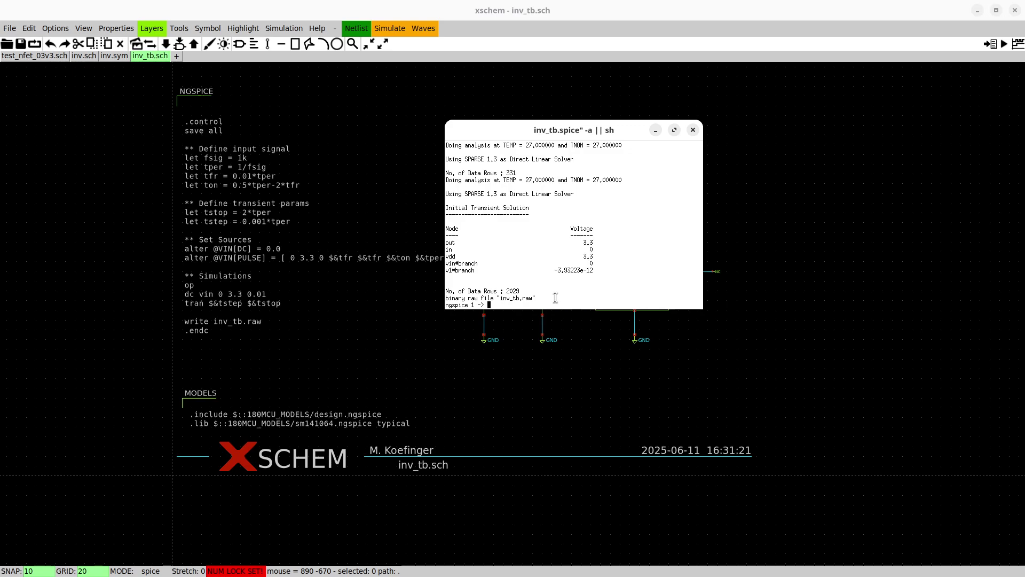
List ngspice's variables with set and make the terminal taller
{"action": "type", "text": "set"}
{"action": "key", "text": "Return"}
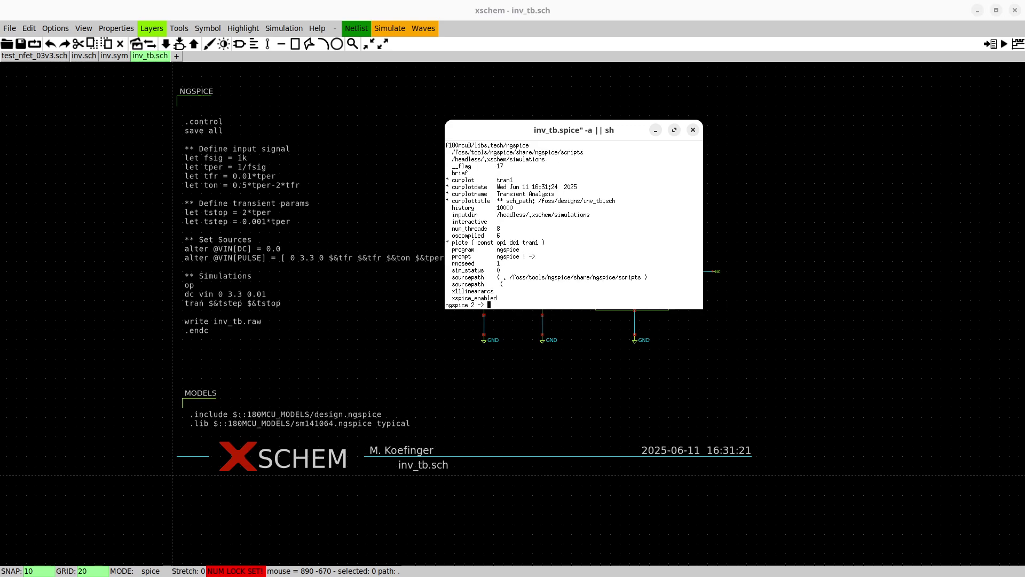
{"action": "left_click_drag", "start_coordinate": [554, 308], "coordinate": [556, 406]}
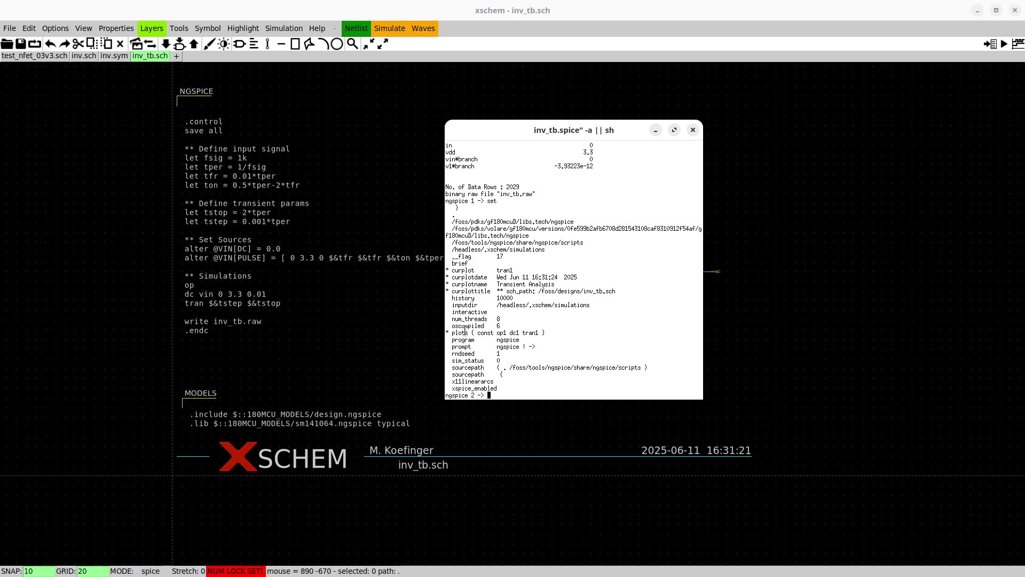
Confirm curplot is tran1 among the const, op1, dc1 and tran1 plots
{"action": "double_click", "coordinate": [467, 271]}
{"action": "double_click", "coordinate": [460, 333]}
{"action": "left_click", "coordinate": [504, 335]}
{"action": "double_click", "coordinate": [462, 270]}
{"action": "double_click", "coordinate": [500, 271]}
List the active tran1 vectors with display, including v1#branch
{"action": "left_click", "coordinate": [539, 347]}
{"action": "type", "text": "display"}
{"action": "key", "text": "Return"}
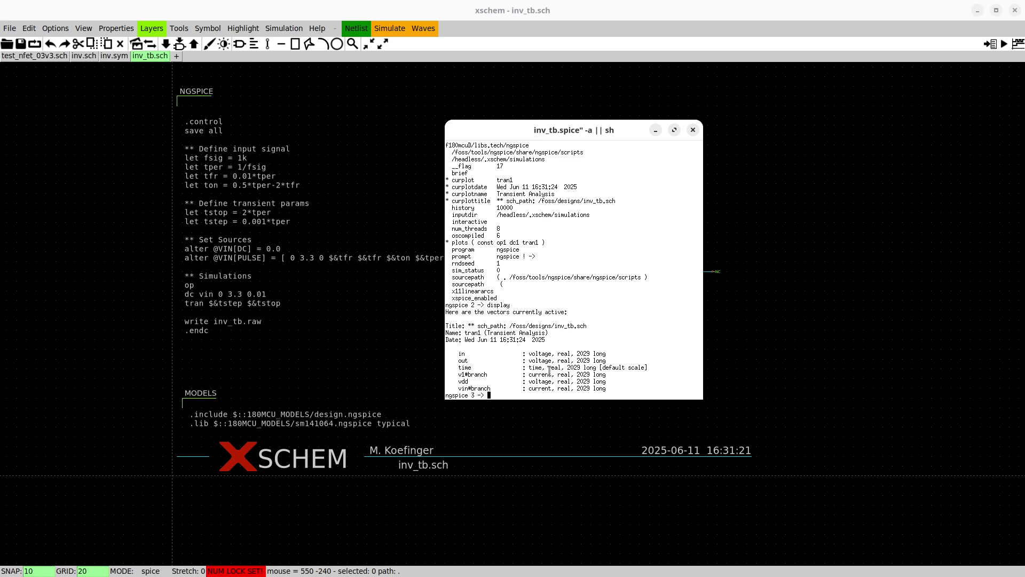
{"action": "left_click_drag", "start_coordinate": [559, 140], "coordinate": [865, 147]}
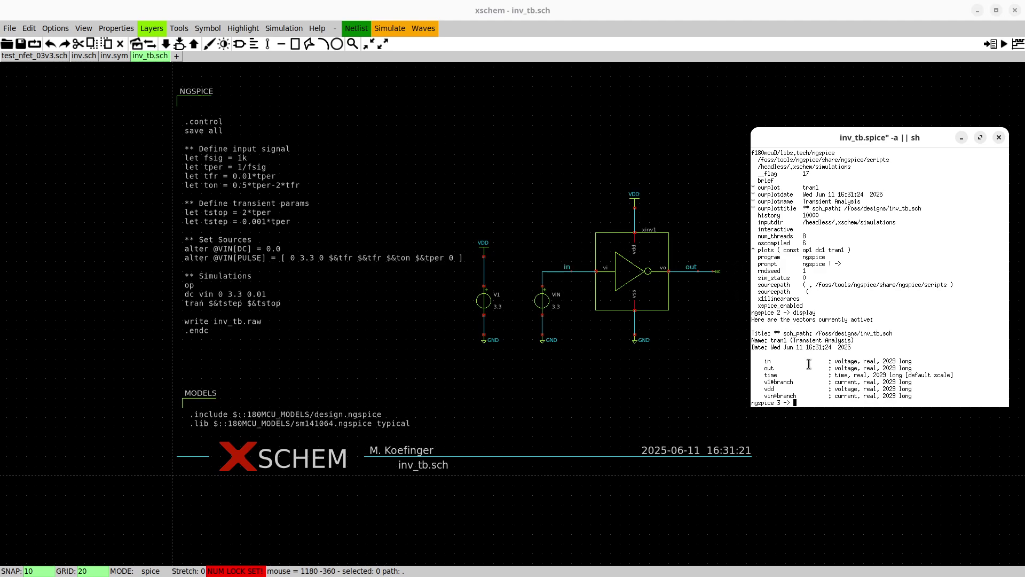
{"action": "left_click_drag", "start_coordinate": [765, 382], "coordinate": [797, 398]}
{"action": "left_click", "coordinate": [774, 391]}
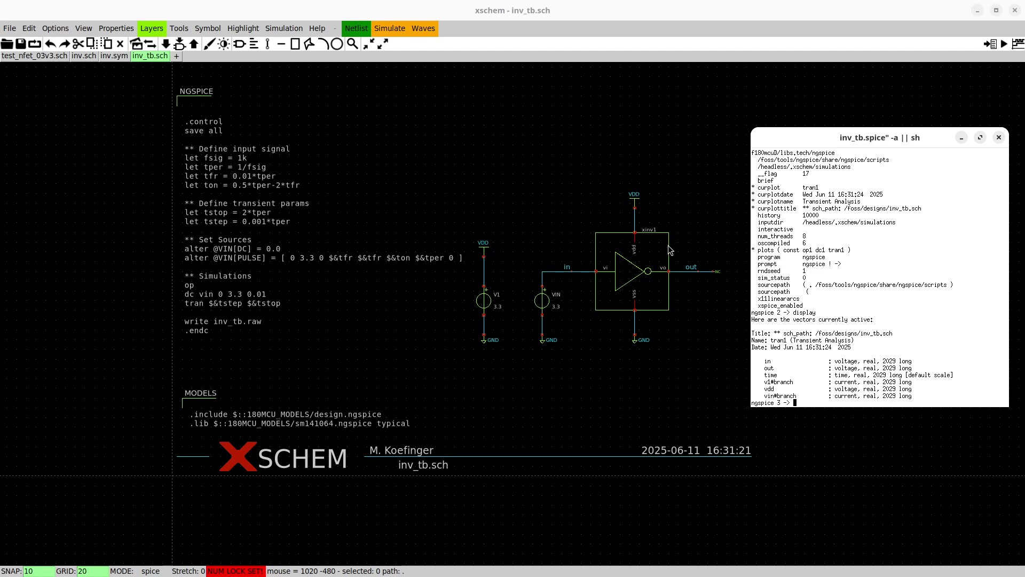
Plot the in and out waveforms with plot in out
{"action": "left_click_drag", "start_coordinate": [846, 147], "coordinate": [588, 145]}
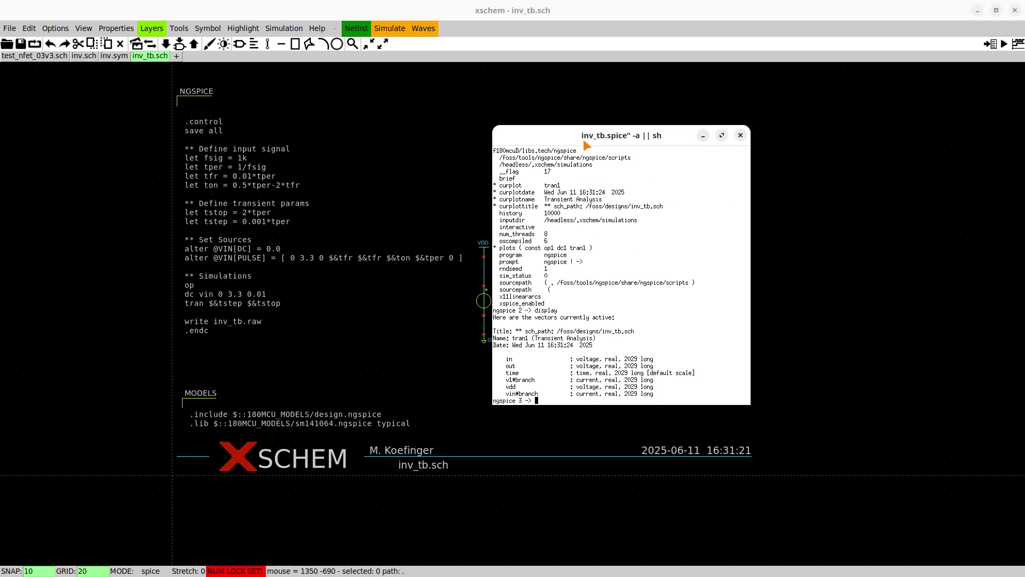
{"action": "type", "text": "plot in"}
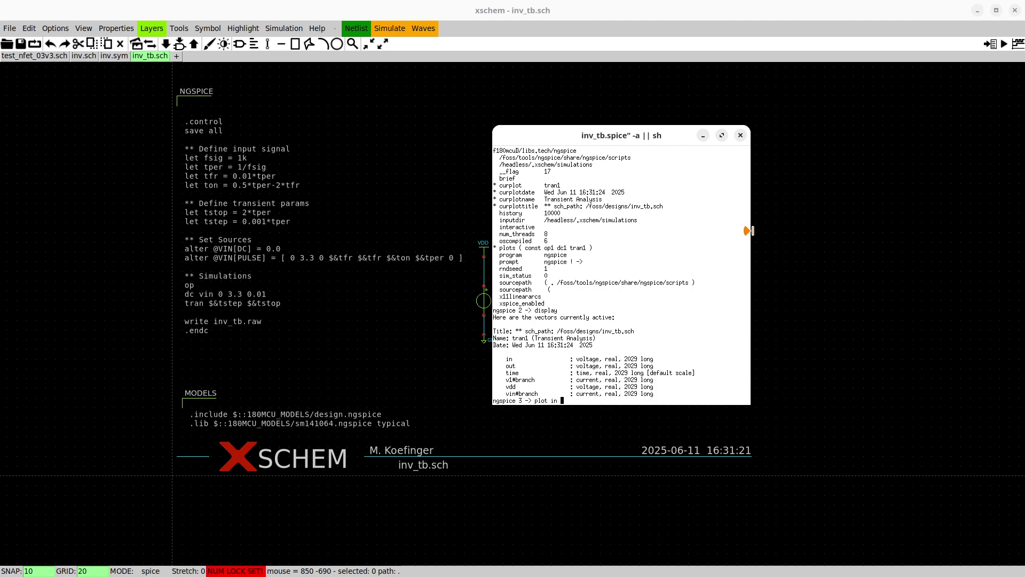
{"action": "type", "text": " out"}
{"action": "key", "text": "Return"}
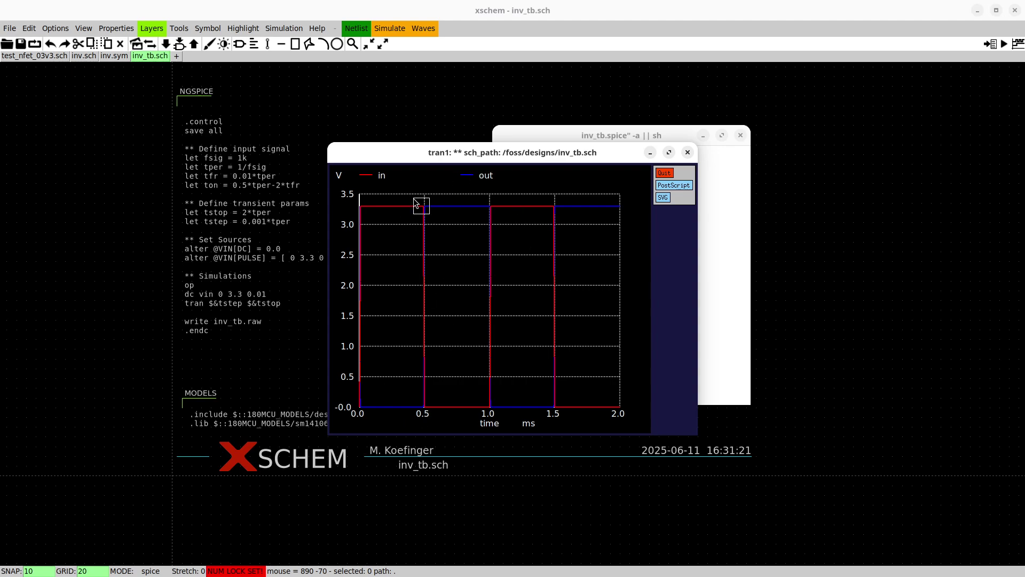
Zoom twice into the output switching at the 500 µs falling edge, then close both zoomed windows
{"action": "right_click_drag", "start_coordinate": [416, 204], "coordinate": [448, 435]}
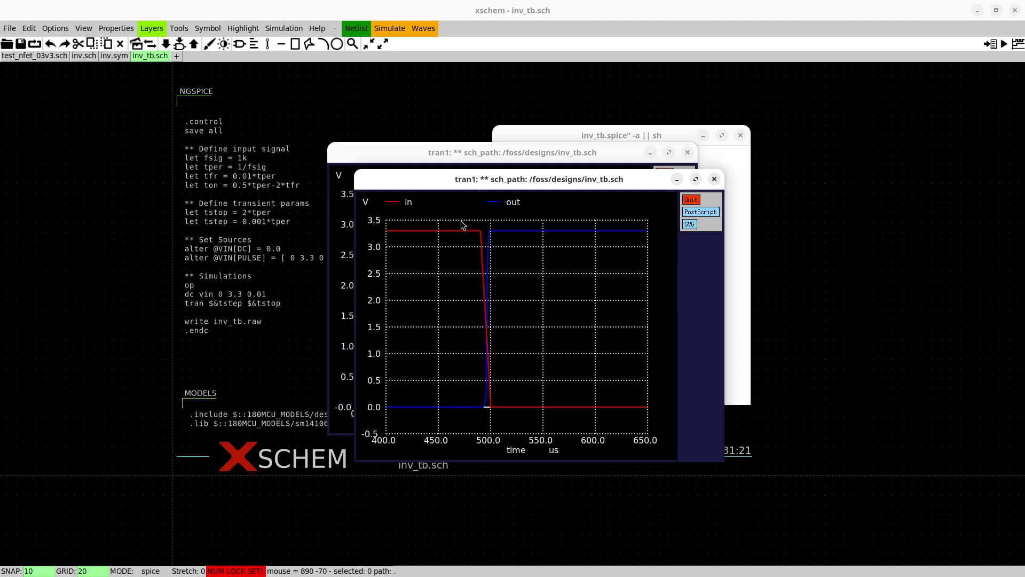
{"action": "right_click_drag", "start_coordinate": [461, 220], "coordinate": [511, 422]}
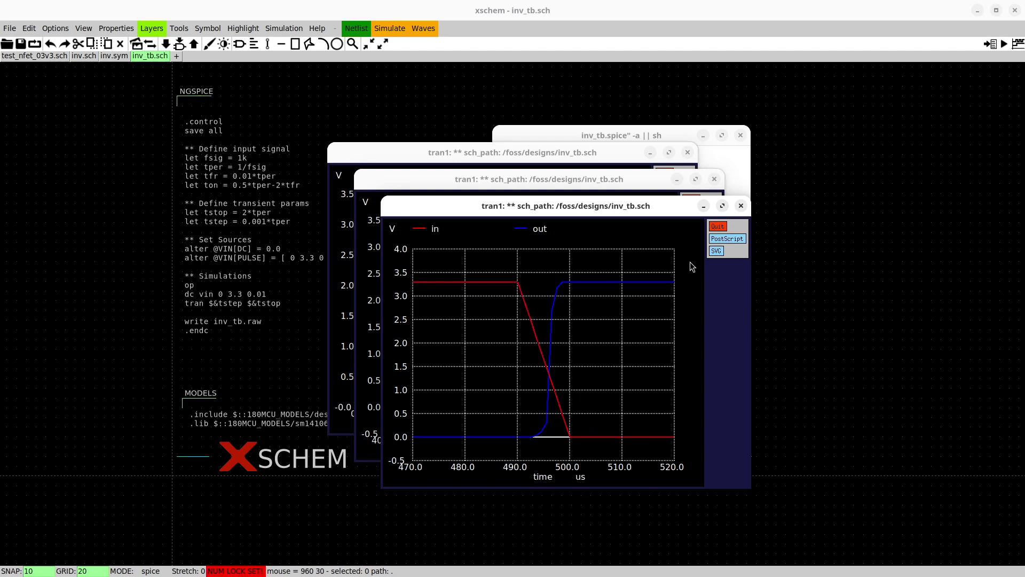
{"action": "left_click", "coordinate": [716, 228]}
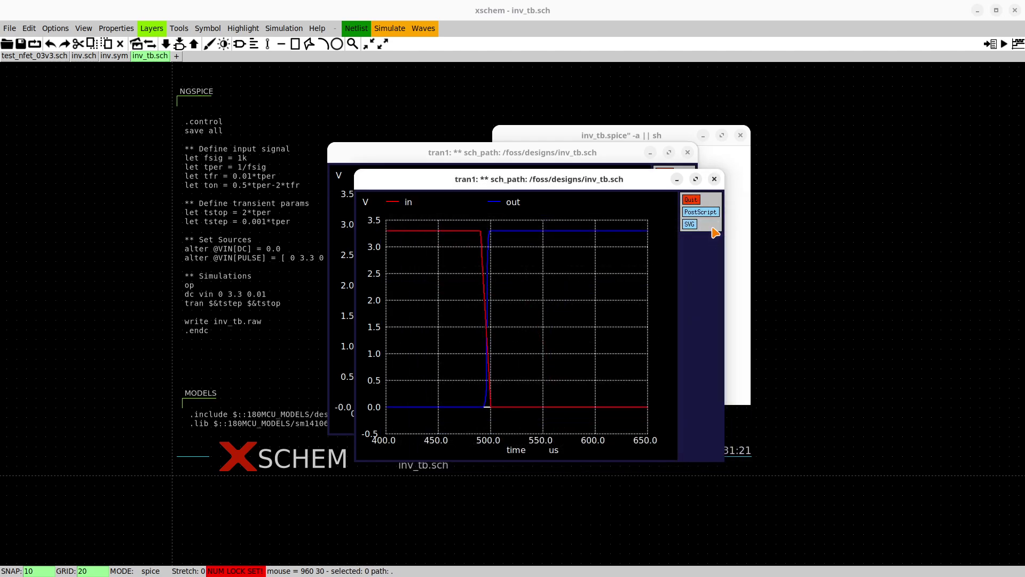
{"action": "left_click", "coordinate": [691, 199]}
Close the full-range in/out waveform plot
{"action": "left_click_drag", "start_coordinate": [623, 154], "coordinate": [434, 145]}
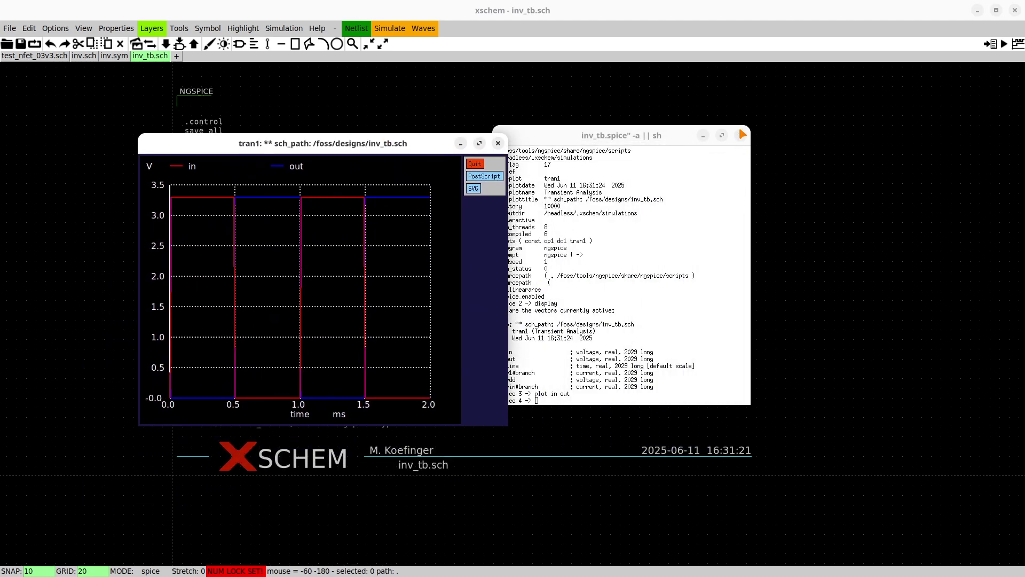
{"action": "left_click_drag", "start_coordinate": [729, 138], "coordinate": [744, 143]}
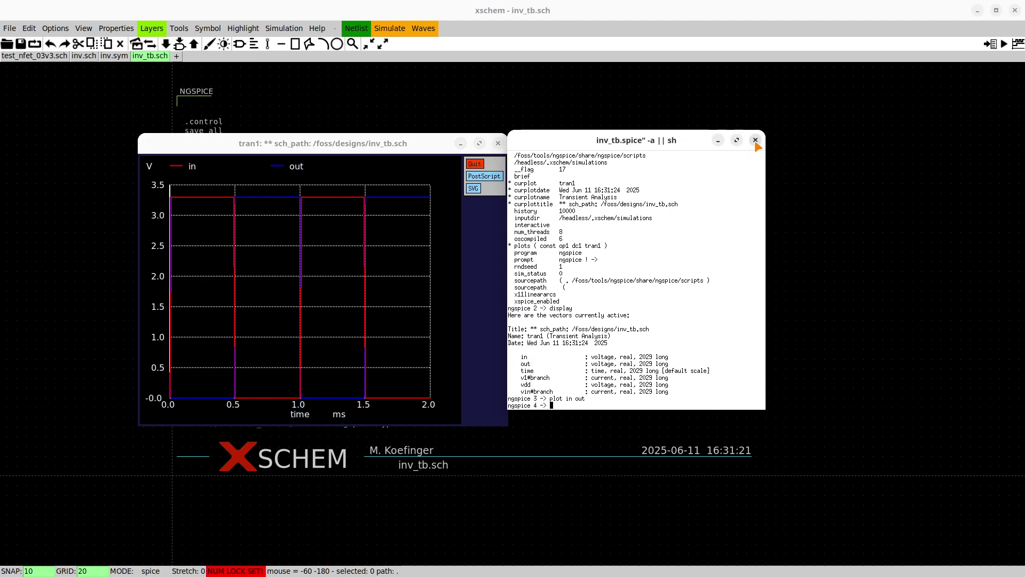
{"action": "left_click", "coordinate": [475, 164]}
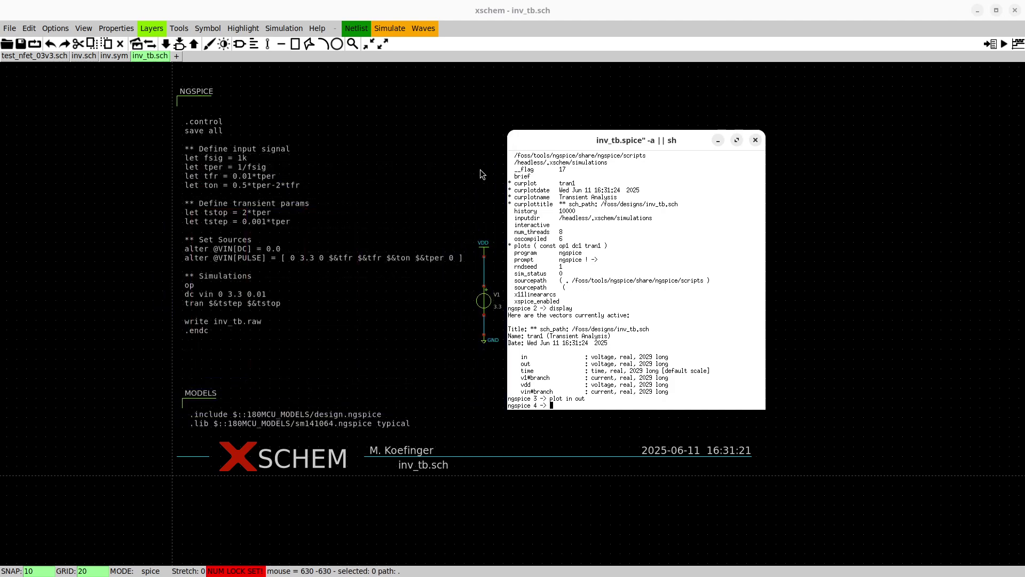
Switch the current plot to dc1 and confirm it with set
{"action": "left_click_drag", "start_coordinate": [639, 147], "coordinate": [584, 132]}
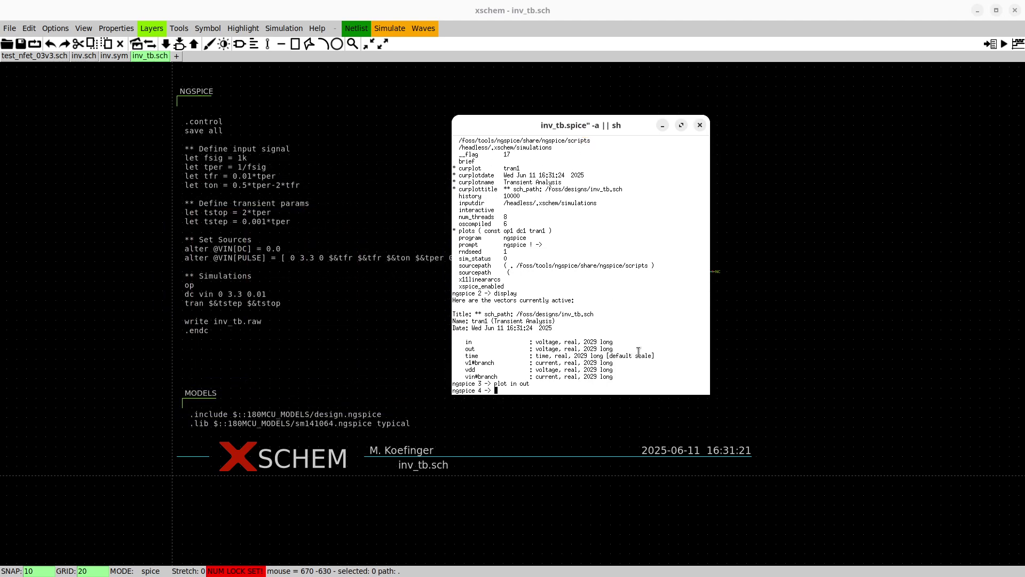
{"action": "double_click", "coordinate": [520, 230]}
{"action": "left_click", "coordinate": [634, 370]}
{"action": "type", "text": "set"}
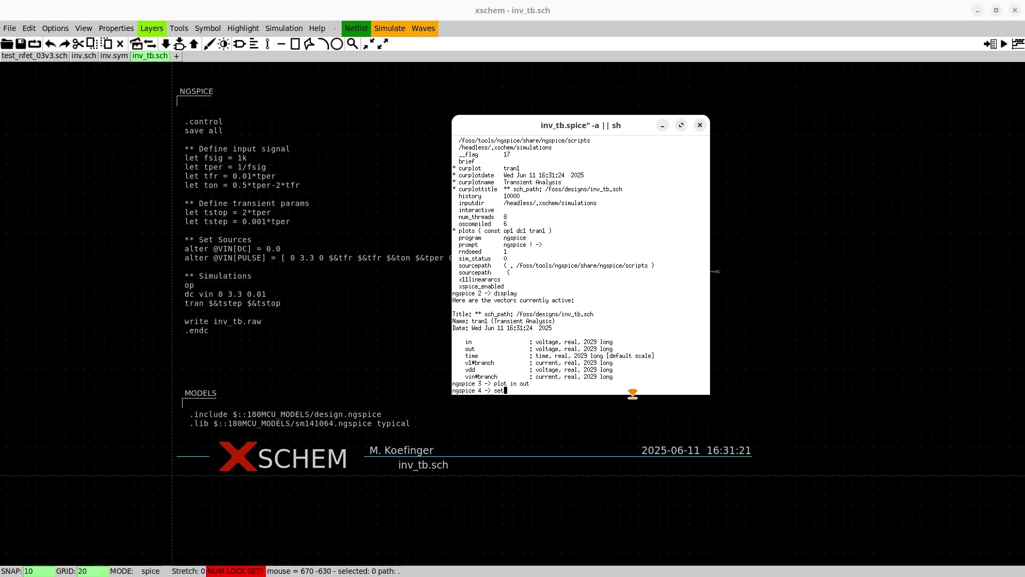
{"action": "type", "text": "plot dc1"}
{"action": "key", "text": "Return"}
{"action": "type", "text": "set"}
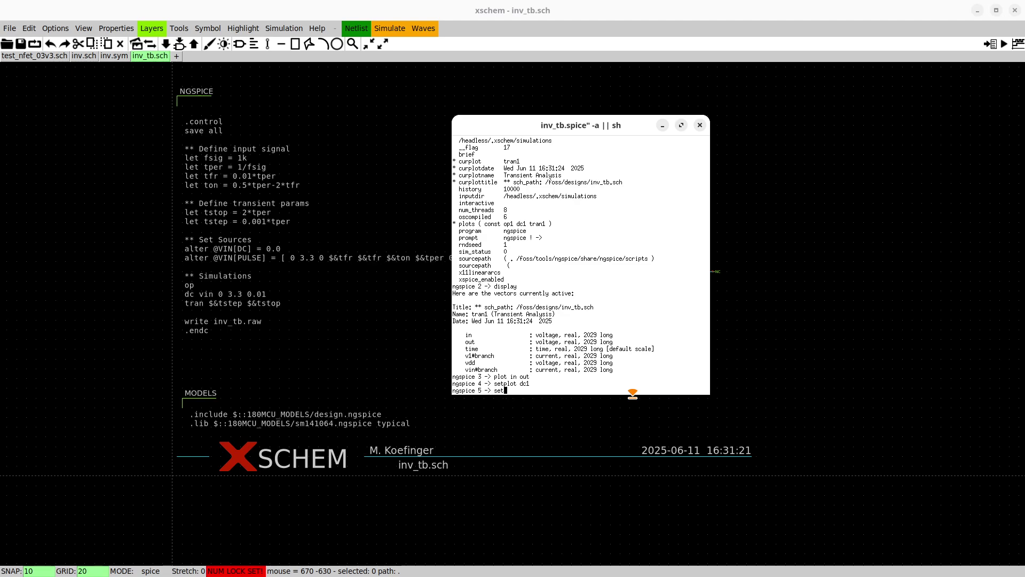
{"action": "key", "text": "Return"}
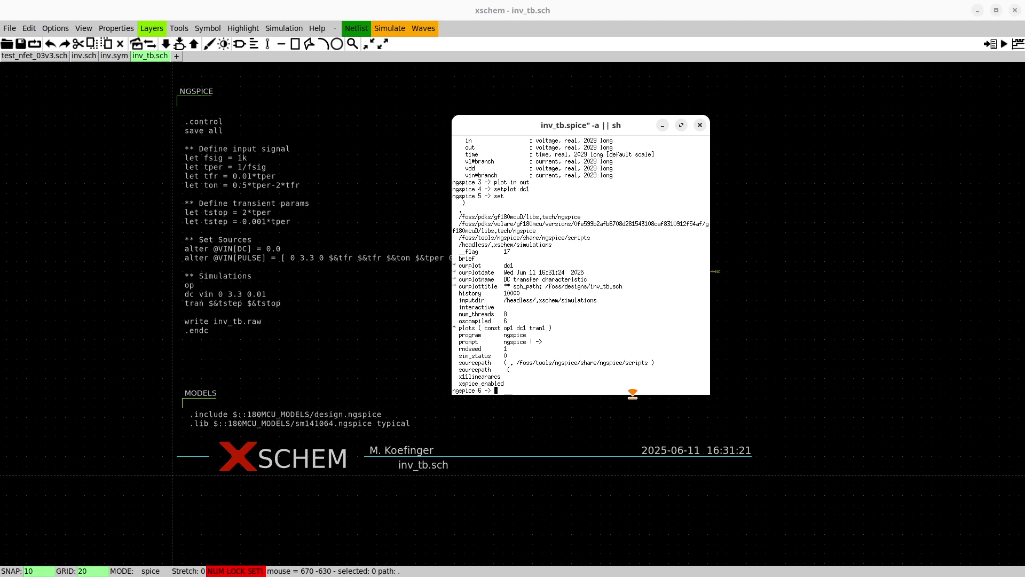
{"action": "double_click", "coordinate": [469, 265]}
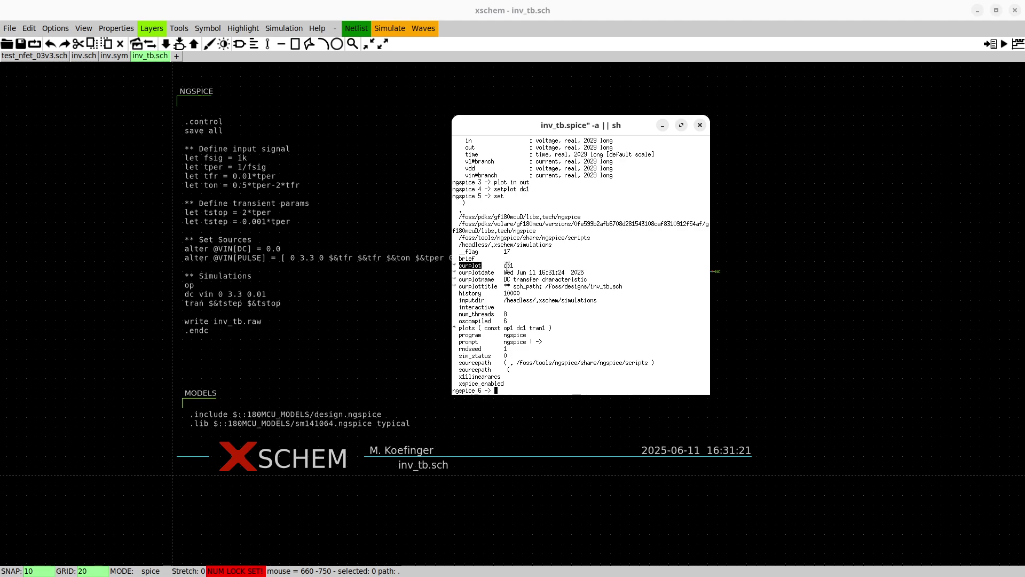
{"action": "triple_click", "coordinate": [507, 266]}
{"action": "left_click", "coordinate": [604, 368]}
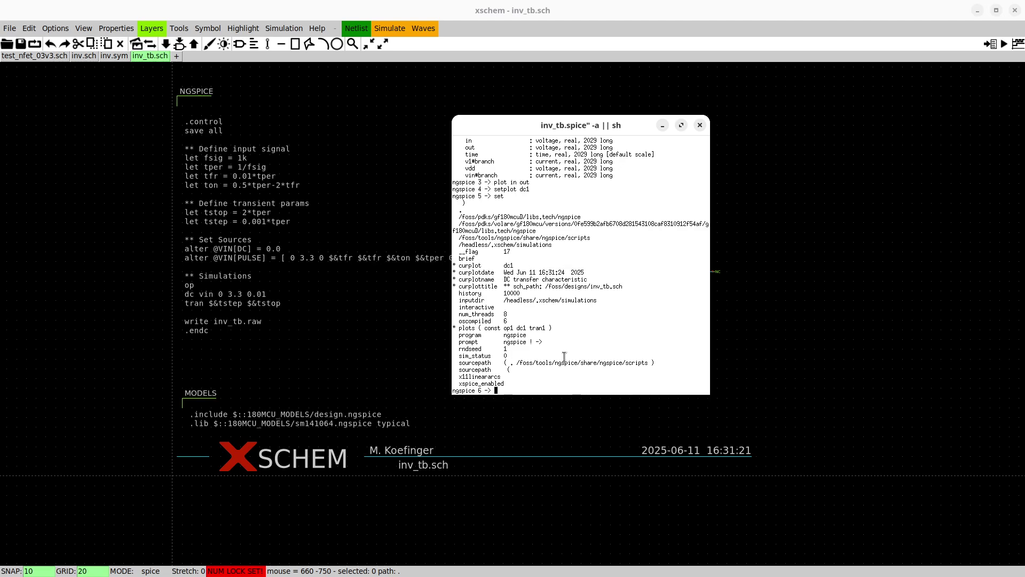
Switch to the const plot and list its vectors with display
{"action": "double_click", "coordinate": [495, 328]}
{"action": "left_click", "coordinate": [541, 379]}
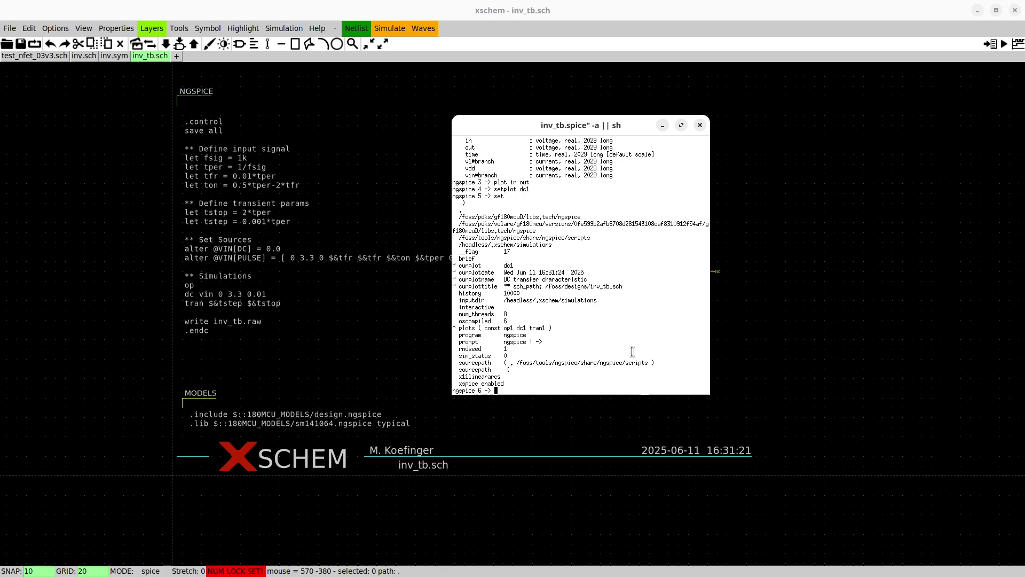
{"action": "type", "text": "setplot const"}
{"action": "key", "text": "Return"}
{"action": "type", "text": "dis"}
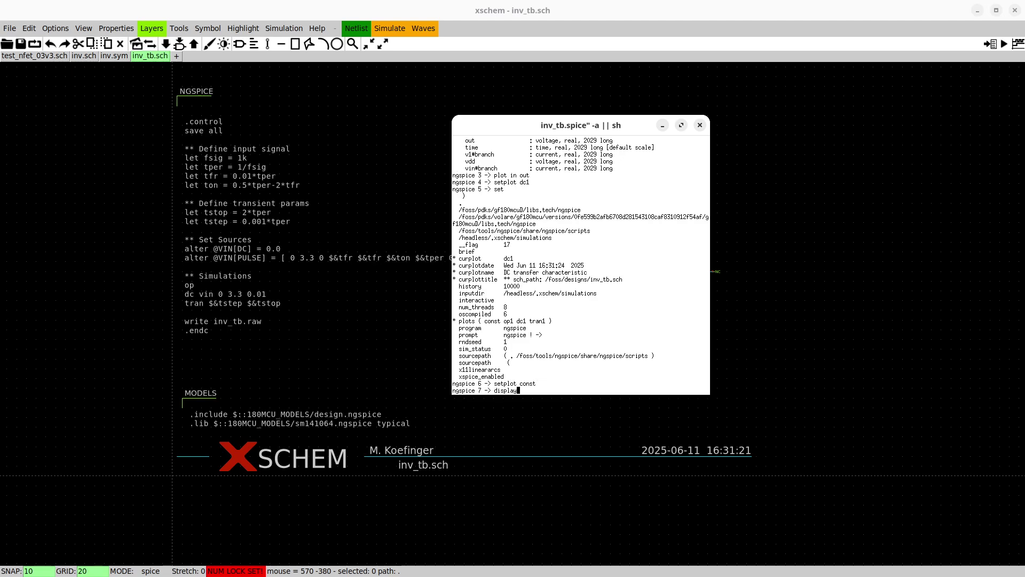
{"action": "type", "text": "play"}
{"action": "key", "text": "Return"}
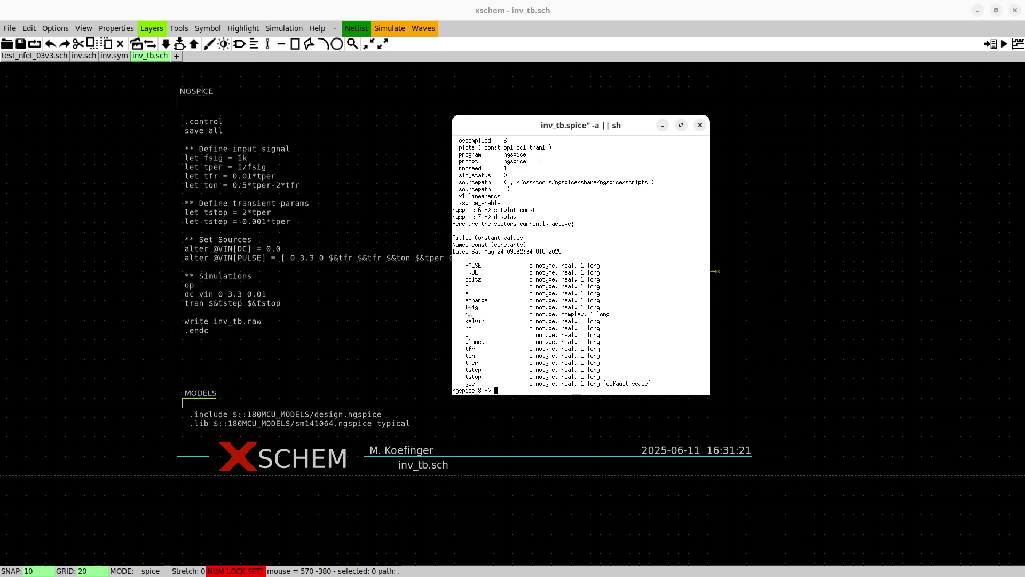
Print fsig, which returns 1.000000e+03
{"action": "left_click_drag", "start_coordinate": [463, 307], "coordinate": [484, 307]}
{"action": "type", "text": "print fsig"}
{"action": "key", "text": "Return"}
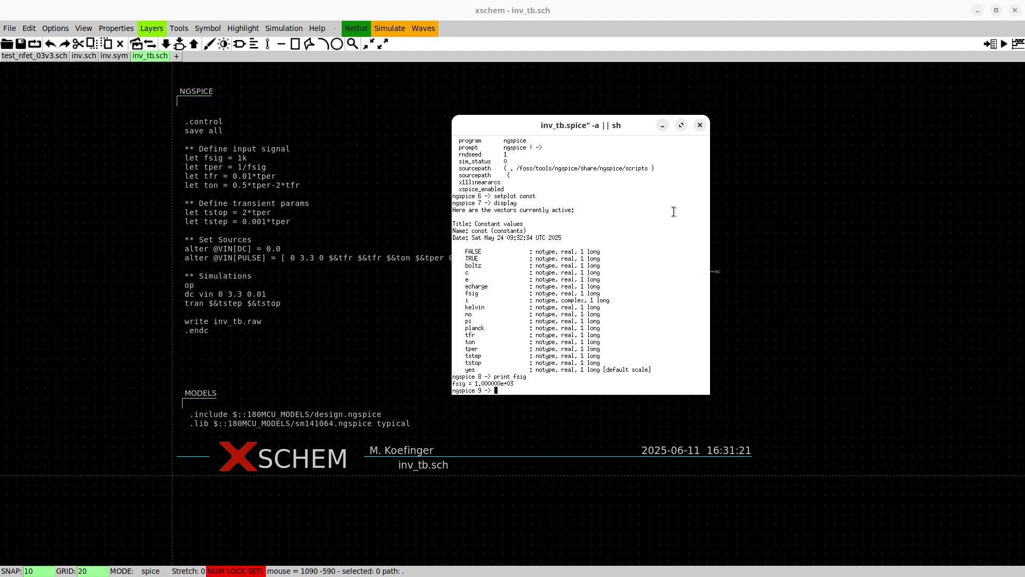
Close the terminal and open the NGSPICE block's code, adding space after the tran command
{"action": "left_click", "coordinate": [699, 125]}
{"action": "double_click", "coordinate": [280, 258]}
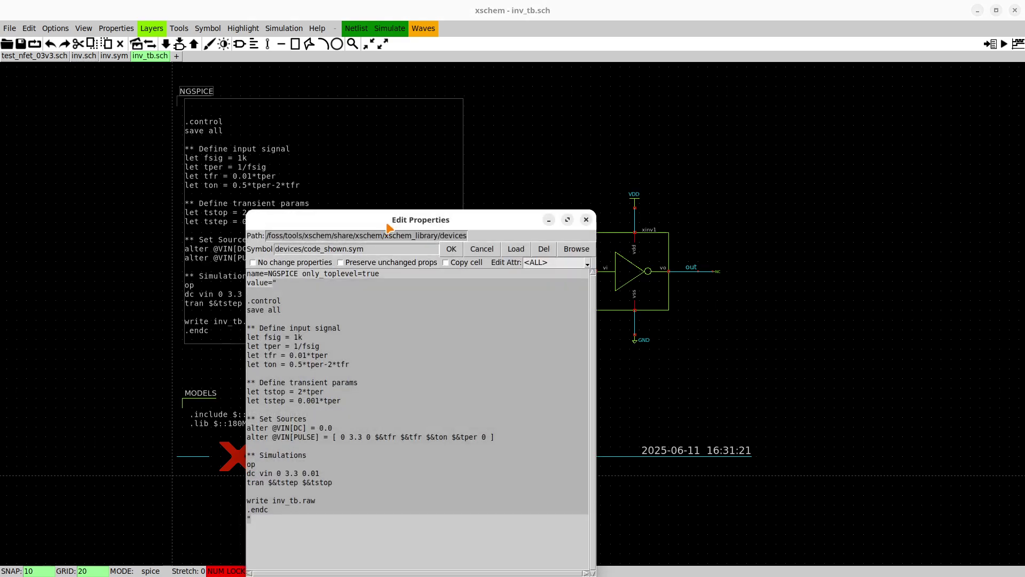
{"action": "left_click", "coordinate": [420, 384]}
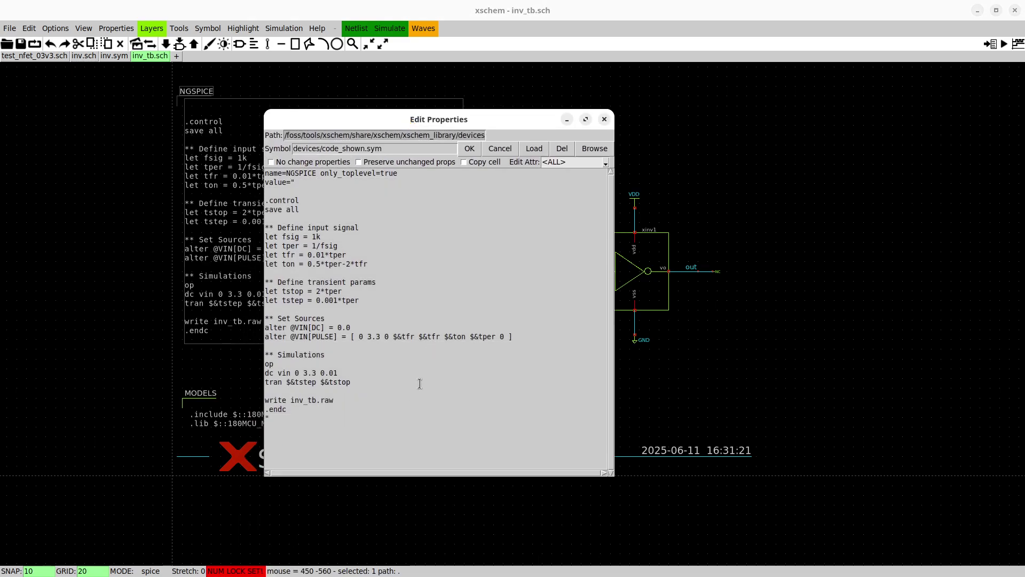
{"action": "key", "text": "Return"}
{"action": "key", "text": "Return"}
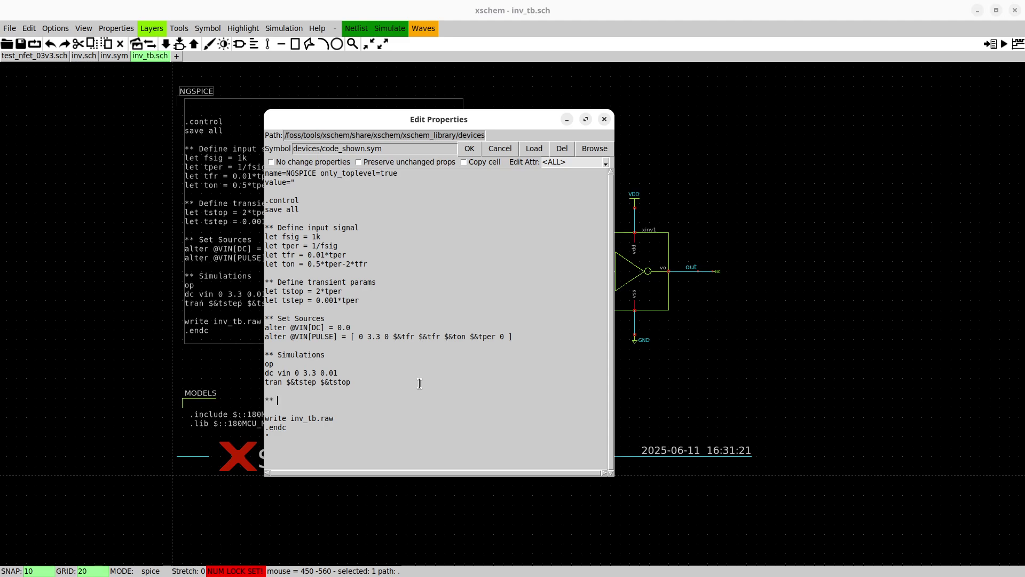
Add a '** Plots' heading with setplot dc1, the vout definition and plot vout
{"action": "type", "text": "** Plots"}
{"action": "key", "text": "Return"}
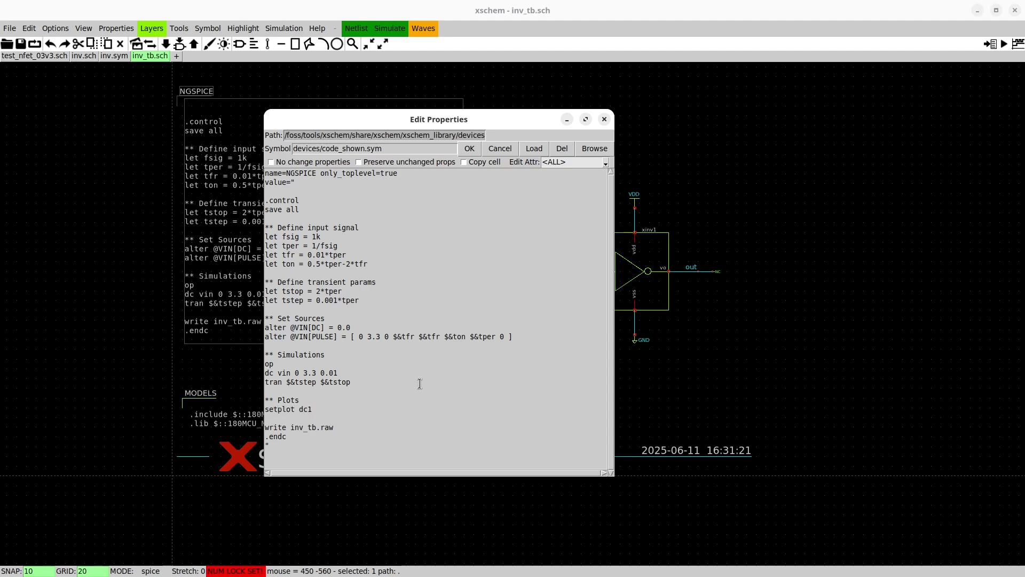
{"action": "type", "text": "setplot dc1"}
{"action": "key", "text": "Return"}
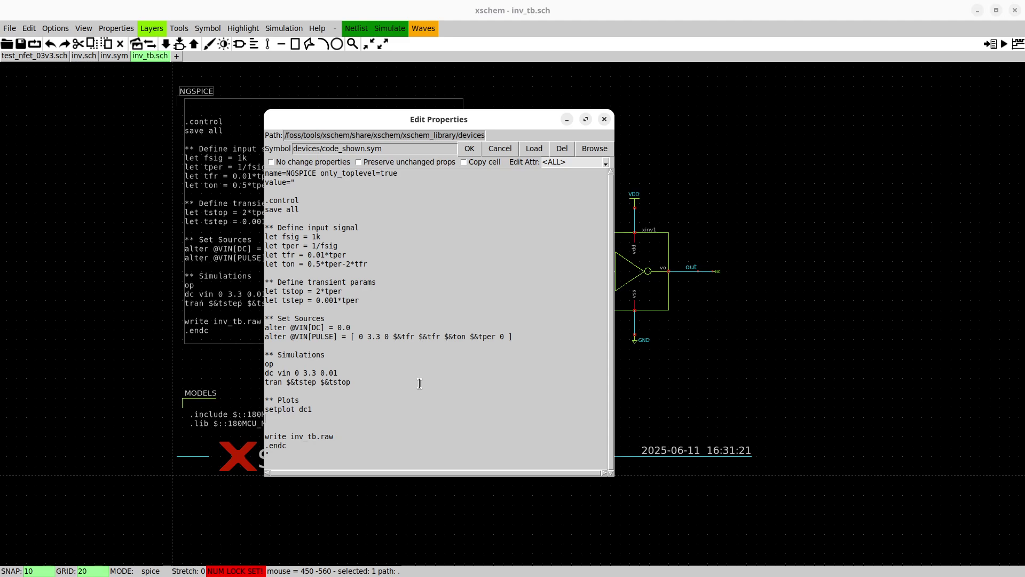
{"action": "type", "text": "out = v(out"}
{"action": "key", "text": "Return"}
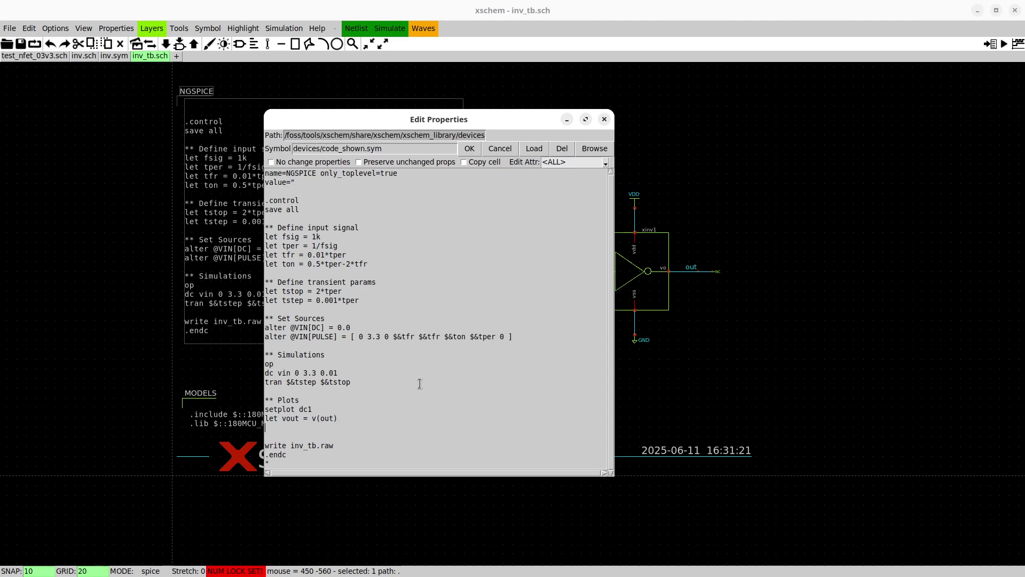
{"action": "type", "text": "plot vout"}
{"action": "key", "text": "Return"}
{"action": "key", "text": "Return"}
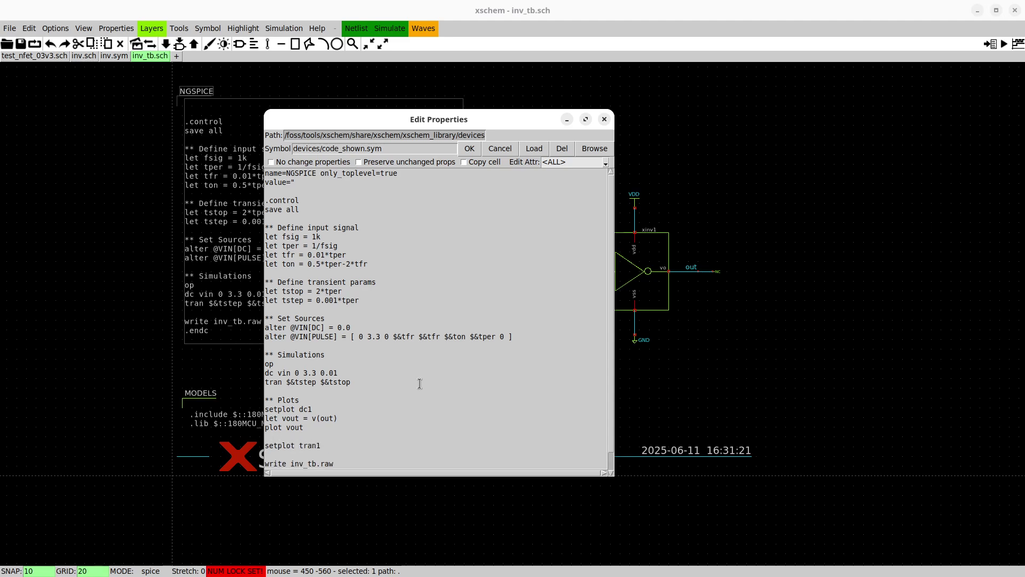
Add setplot tran1 with vin and ivdd = v1#branch definitions, then start plot vout vin
{"action": "type", "text": "setplot tran1"}
{"action": "key", "text": "Return"}
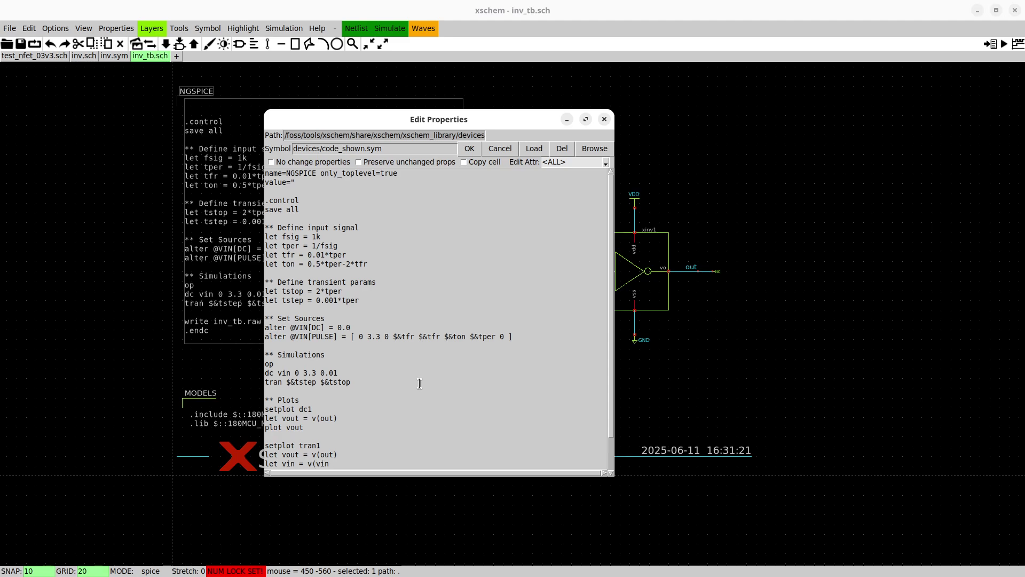
{"action": "key", "text": "Return"}
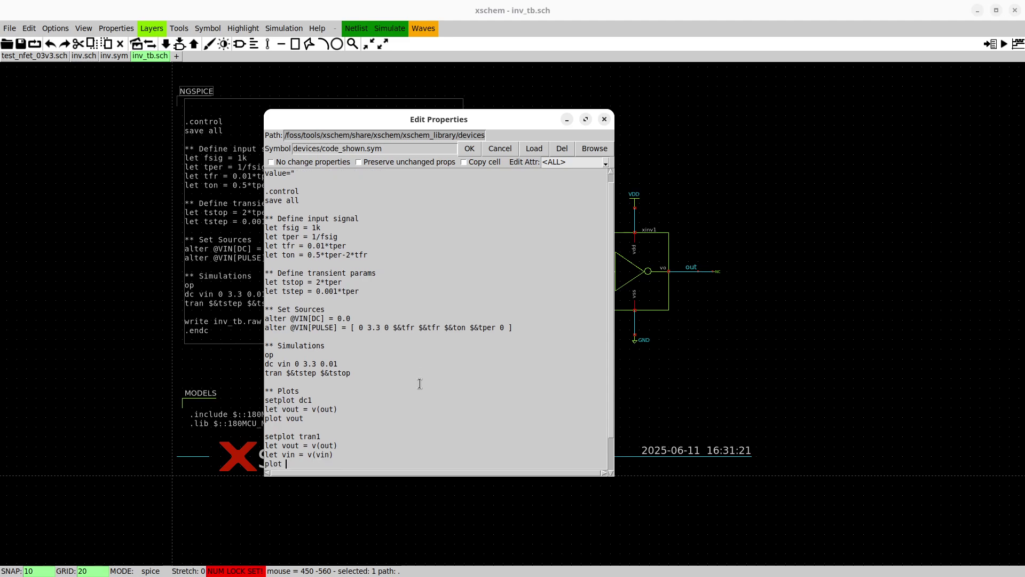
{"action": "type", "text": "let"}
{"action": "left_click_drag", "start_coordinate": [463, 119], "coordinate": [823, 124]}
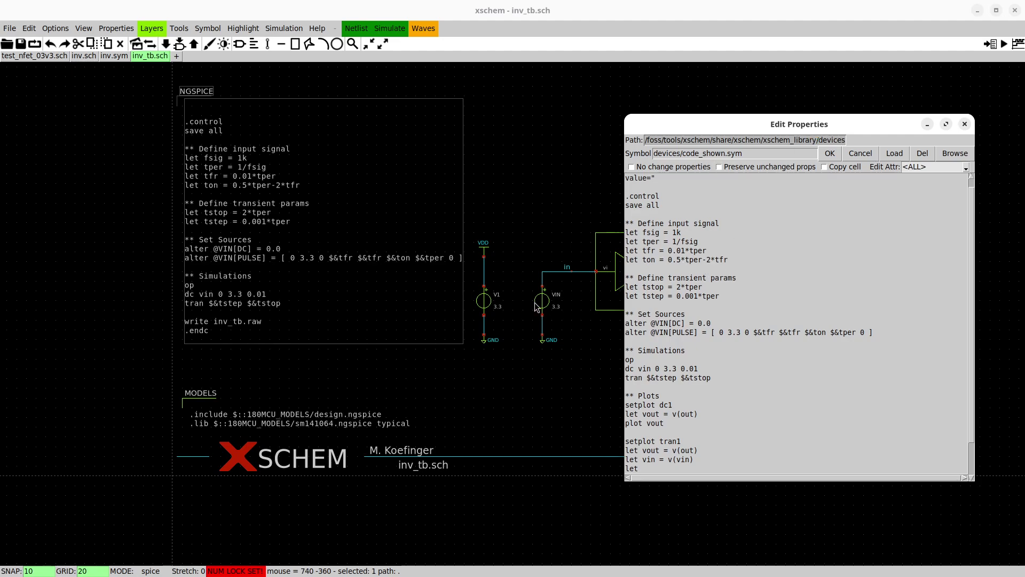
{"action": "left_click_drag", "start_coordinate": [692, 128], "coordinate": [615, 113]}
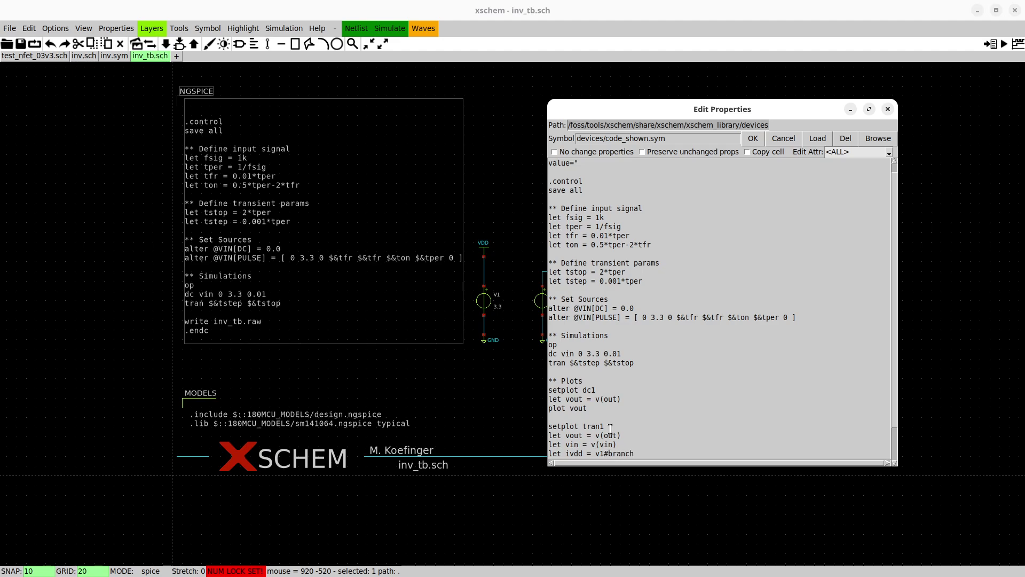
{"action": "key", "text": "Return"}
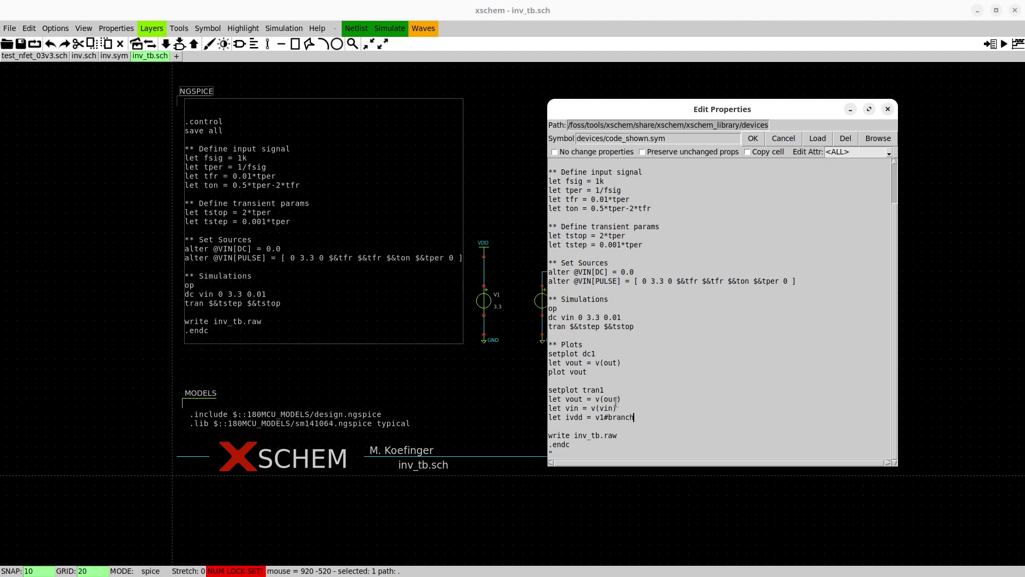
{"action": "type", "text": "plot vo"}
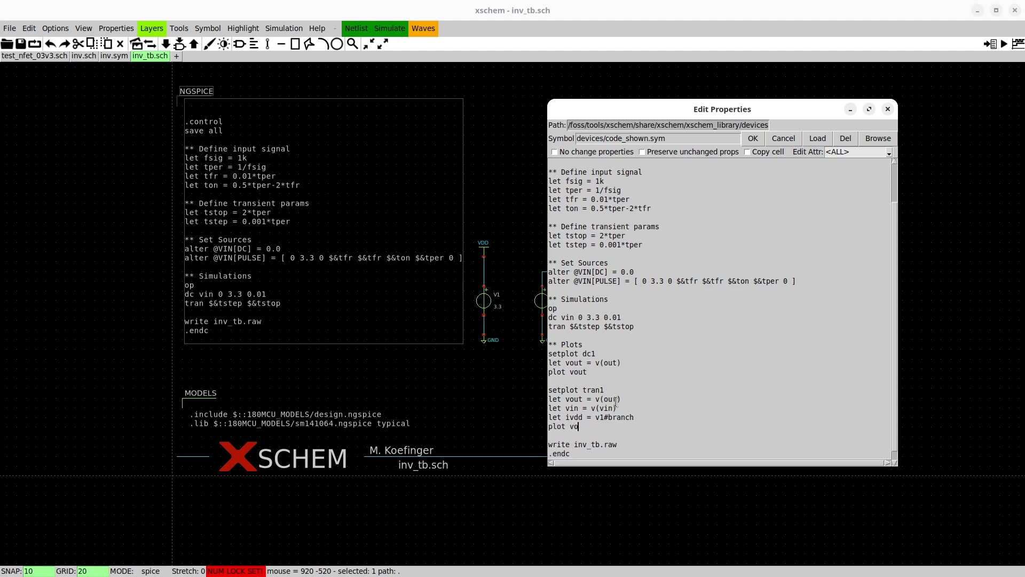
{"action": "type", "text": "ut vin ivdd"}
Apply the control code and move the NGSPICE block up off the MODELS text
{"action": "left_click", "coordinate": [753, 138]}
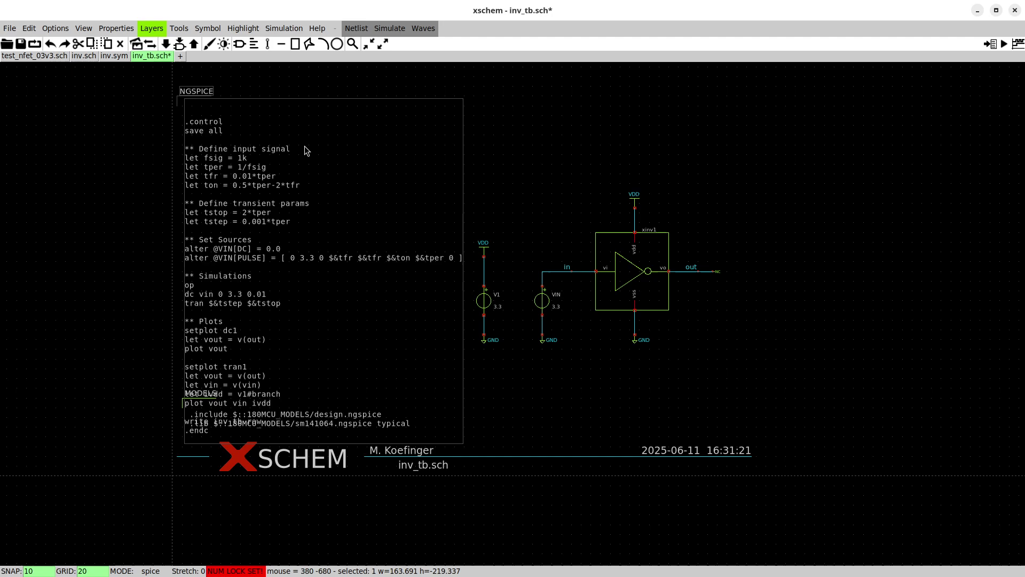
{"action": "left_click_drag", "start_coordinate": [271, 158], "coordinate": [275, 99]}
{"action": "key", "text": "f"}
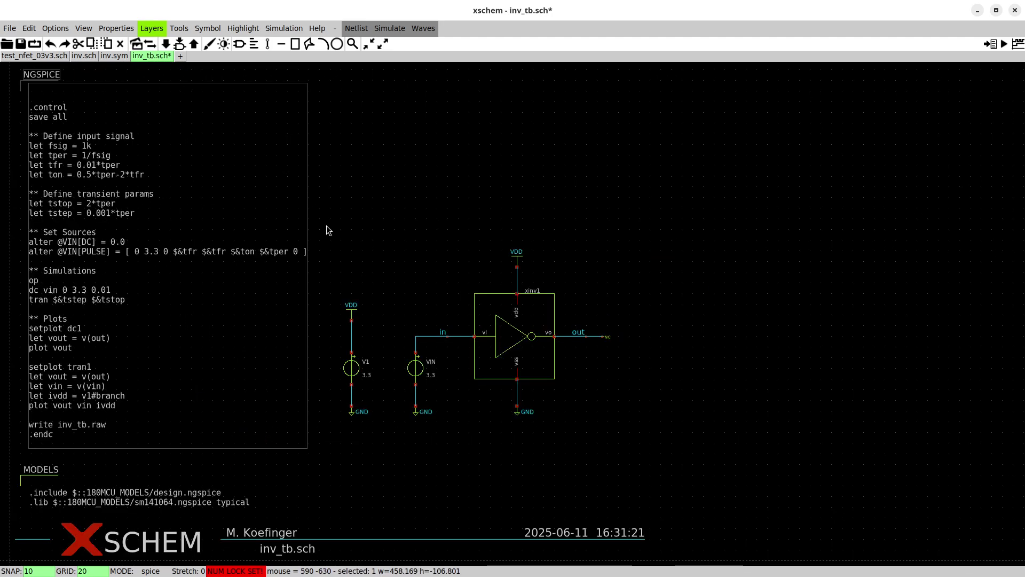
Save and rerun the simulation, showing the dc1 vout transfer curve beside the log
{"action": "left_click", "coordinate": [20, 44]}
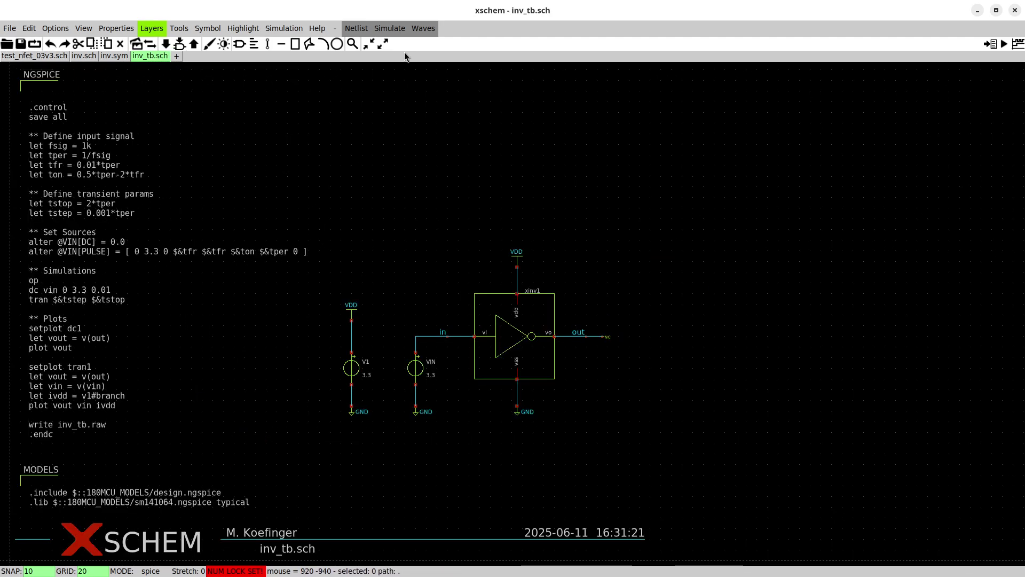
{"action": "left_click", "coordinate": [392, 31]}
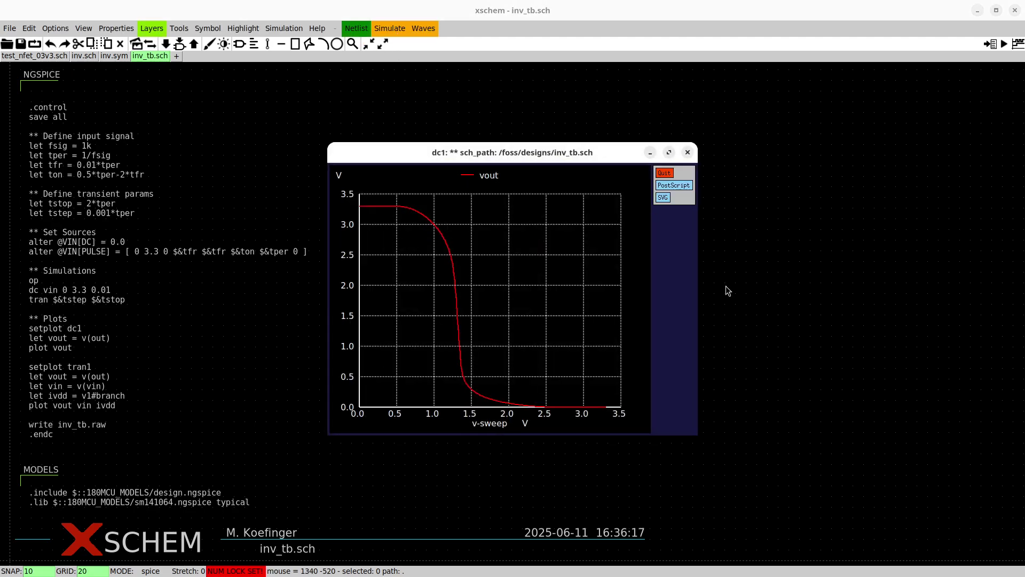
{"action": "left_click_drag", "start_coordinate": [560, 157], "coordinate": [817, 147]}
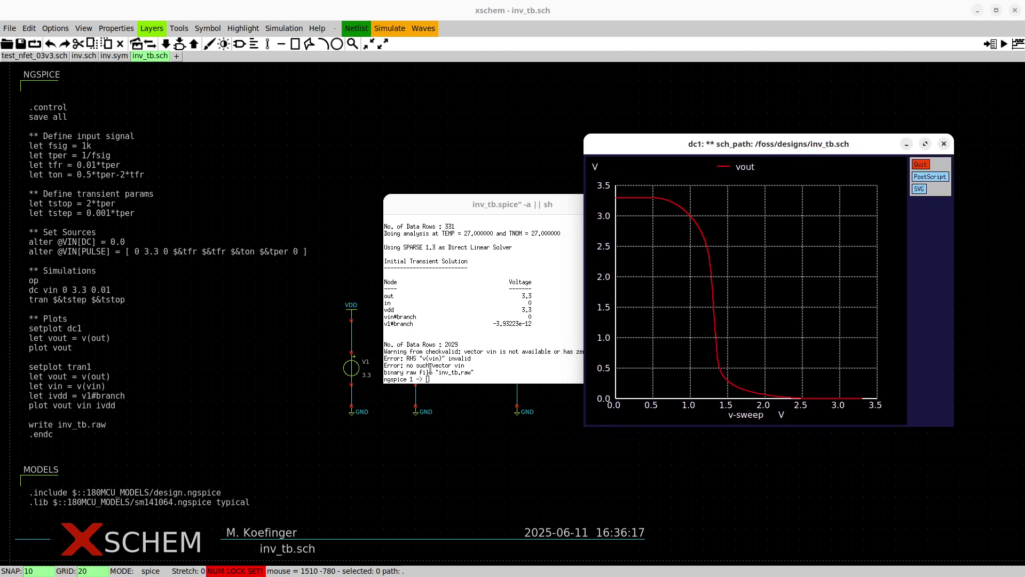
Change the vin definition from v(vin) to v(in) in the control code and save
{"action": "left_click", "coordinate": [916, 164]}
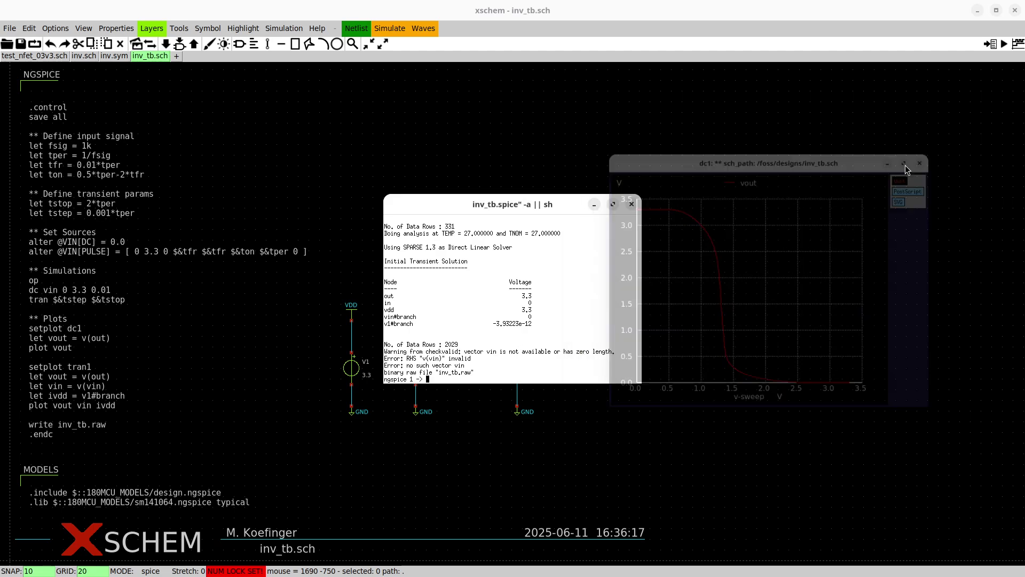
{"action": "left_click", "coordinate": [632, 204]}
{"action": "double_click", "coordinate": [91, 327]}
{"action": "scroll", "coordinate": [198, 354], "scroll_direction": "down", "scroll_amount": 2}
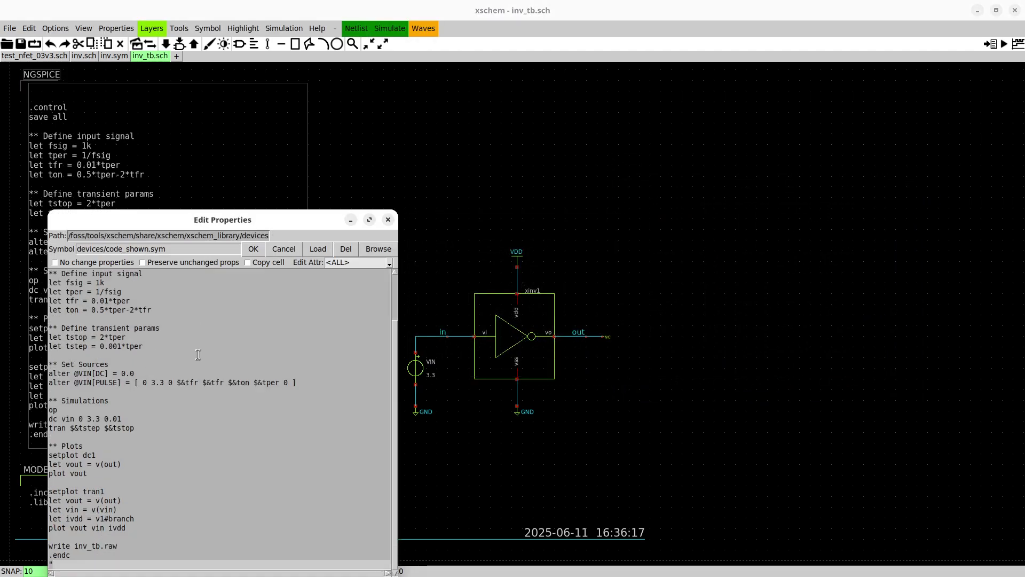
{"action": "left_click", "coordinate": [107, 510]}
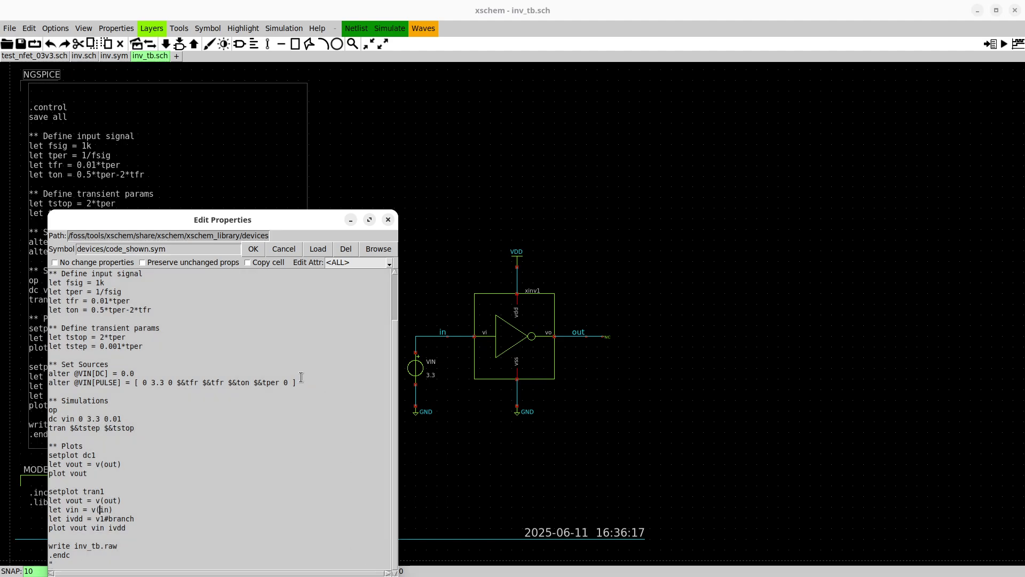
{"action": "left_click", "coordinate": [253, 248]}
{"action": "left_click", "coordinate": [17, 45]}
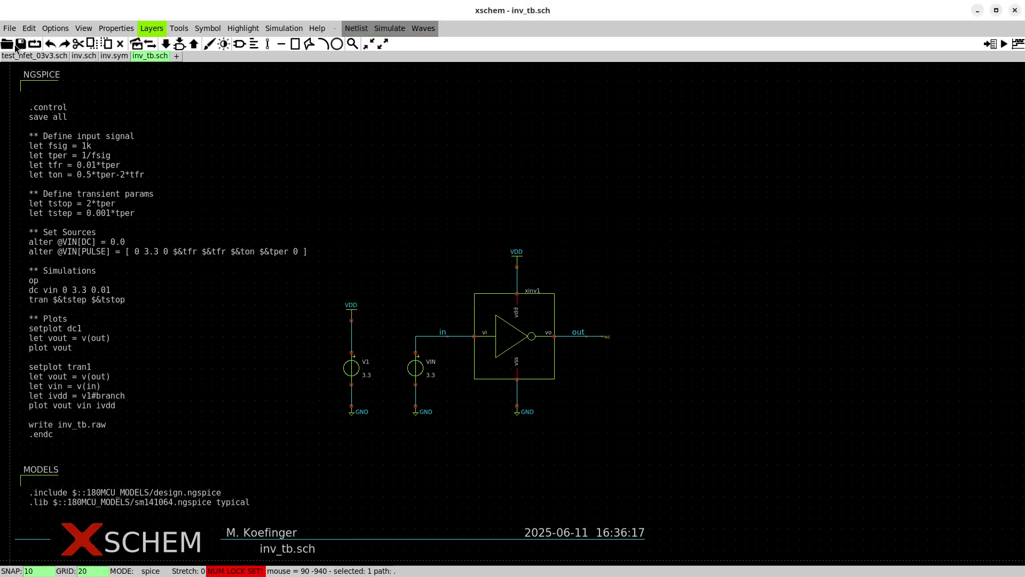
Rerun the simulation and place the dc1 and tran1 plots side by side
{"action": "left_click", "coordinate": [383, 28]}
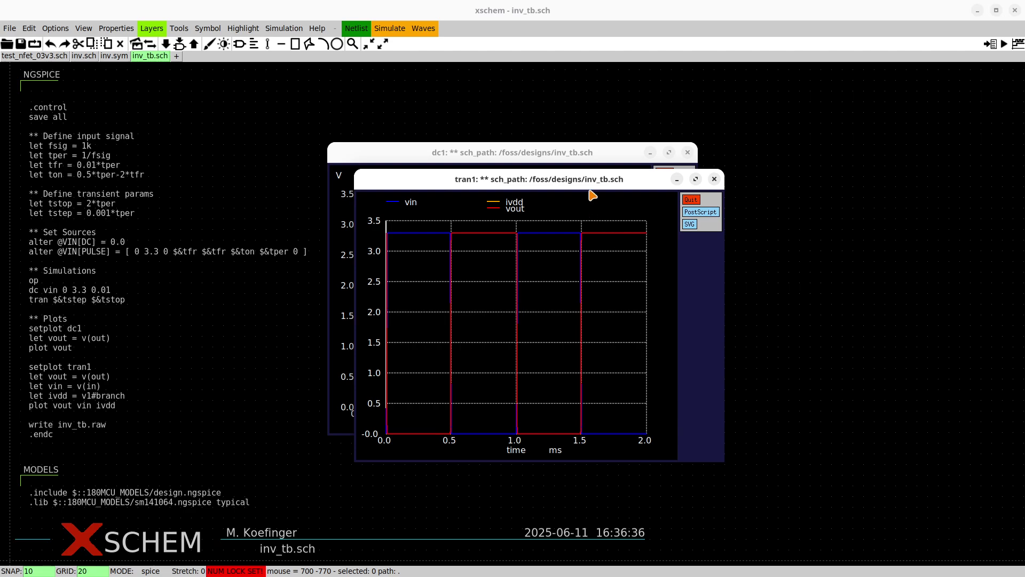
{"action": "left_click_drag", "start_coordinate": [593, 181], "coordinate": [753, 173]}
{"action": "left_click_drag", "start_coordinate": [439, 157], "coordinate": [324, 152]}
{"action": "left_click_drag", "start_coordinate": [682, 172], "coordinate": [719, 142]}
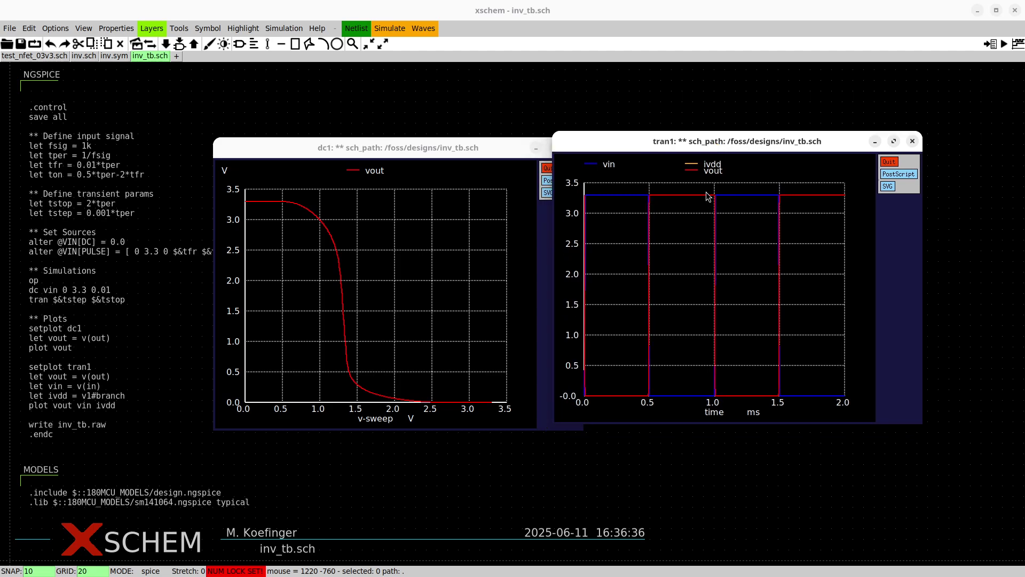
Zoom three times into the vin, vout and ivdd switching edge at 1 ms, then close the zooms
{"action": "left_click_drag", "start_coordinate": [705, 190], "coordinate": [729, 415]}
{"action": "left_click_drag", "start_coordinate": [517, 394], "coordinate": [488, 350]}
{"action": "left_click_drag", "start_coordinate": [558, 417], "coordinate": [415, 384]}
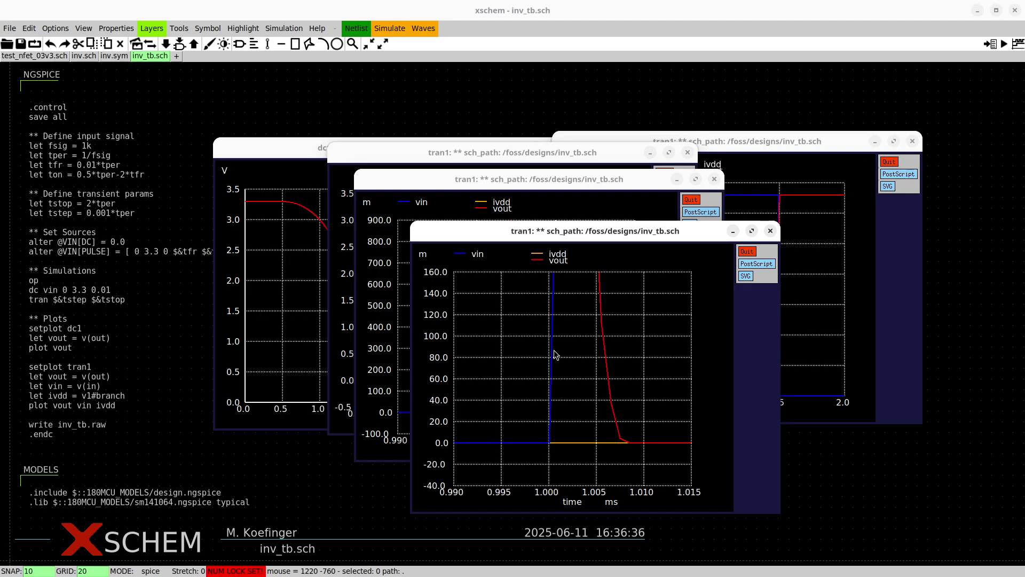
{"action": "left_click", "coordinate": [747, 251]}
{"action": "left_click", "coordinate": [691, 199]}
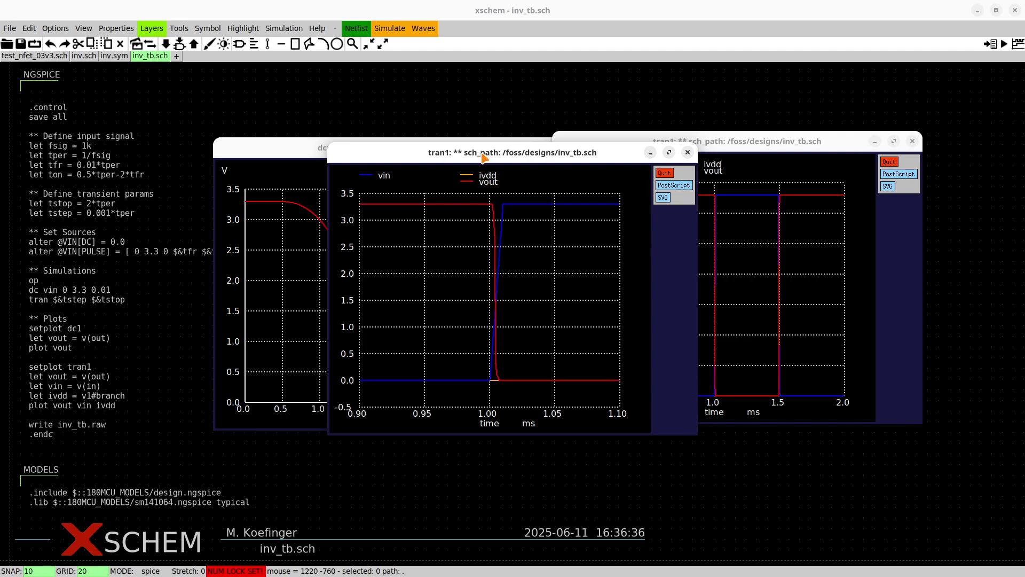
Move the plots aside and close the ngspice session with its plots
{"action": "left_click_drag", "start_coordinate": [482, 154], "coordinate": [689, 195]}
{"action": "left_click_drag", "start_coordinate": [395, 147], "coordinate": [745, 204]}
{"action": "left_click", "coordinate": [482, 206]}
{"action": "left_click_drag", "start_coordinate": [482, 207], "coordinate": [284, 156]}
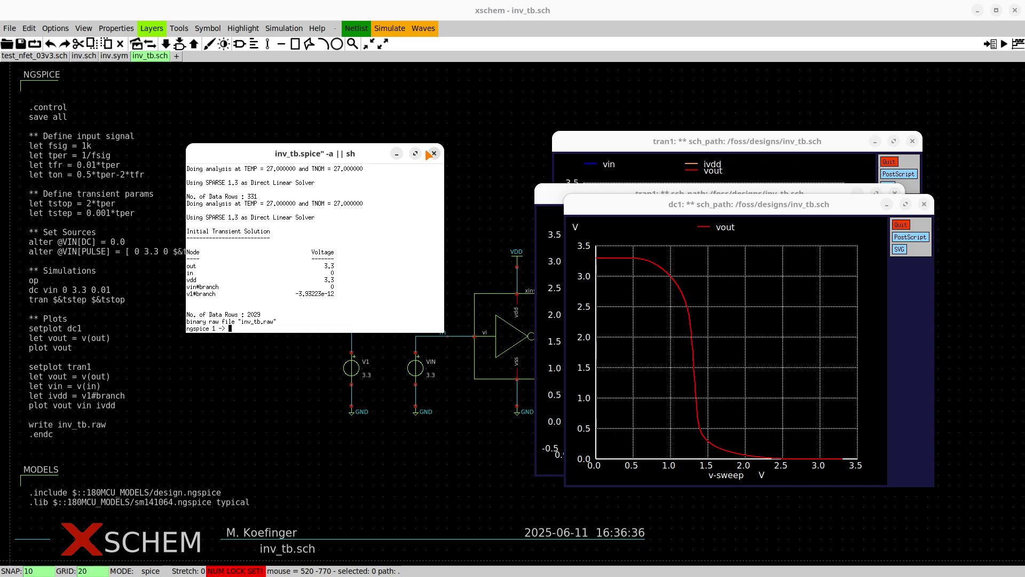
{"action": "left_click", "coordinate": [433, 154]}
Negate the ivdd line to -v1#branch*1e4 in the control code and save
{"action": "double_click", "coordinate": [209, 360]}
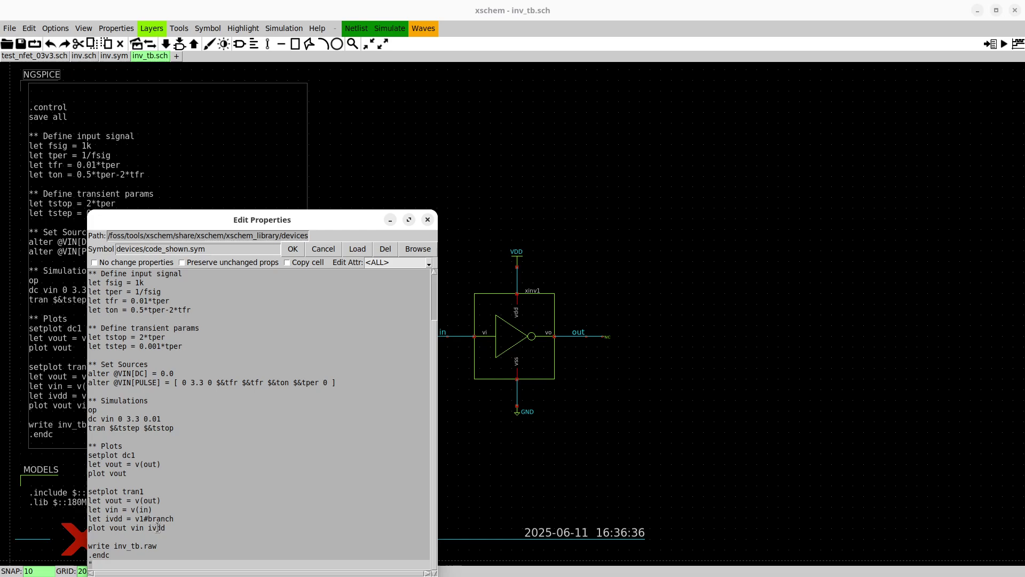
{"action": "left_click", "coordinate": [273, 519]}
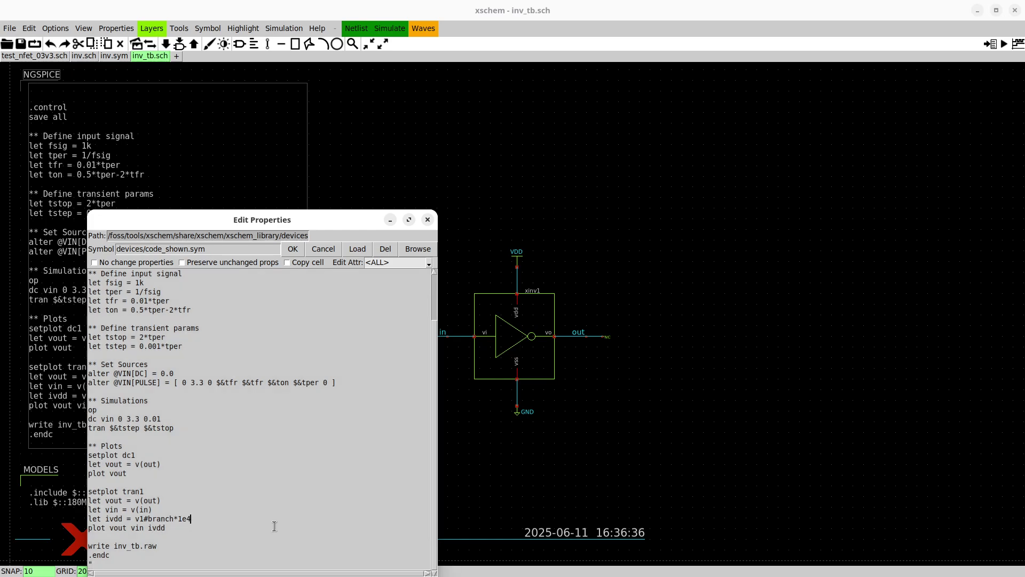
{"action": "left_click_drag", "start_coordinate": [338, 226], "coordinate": [883, 134]}
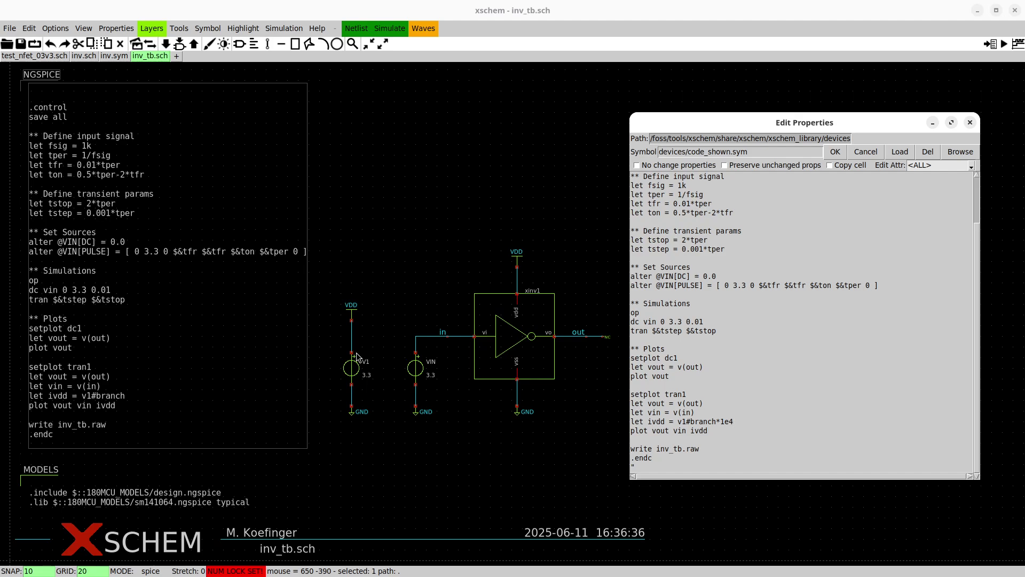
{"action": "left_click", "coordinate": [680, 422]}
{"action": "type", "text": "-"}
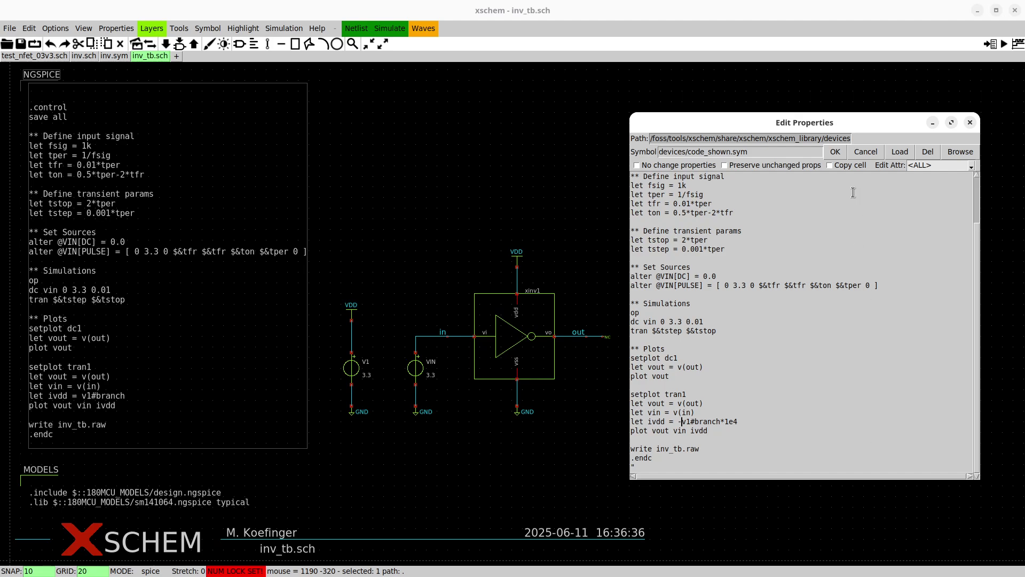
{"action": "left_click", "coordinate": [835, 152]}
{"action": "left_click", "coordinate": [23, 47]}
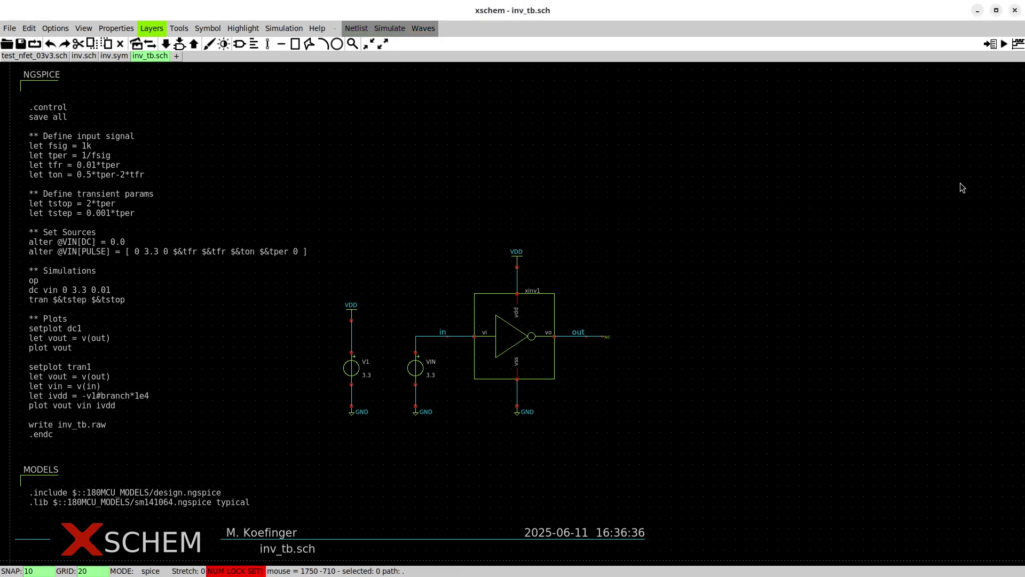
Regenerate the netlist, rerun the simulation and zoom the transient plot onto the 1.0 ms edge
{"action": "left_click", "coordinate": [991, 44]}
{"action": "left_click", "coordinate": [390, 28]}
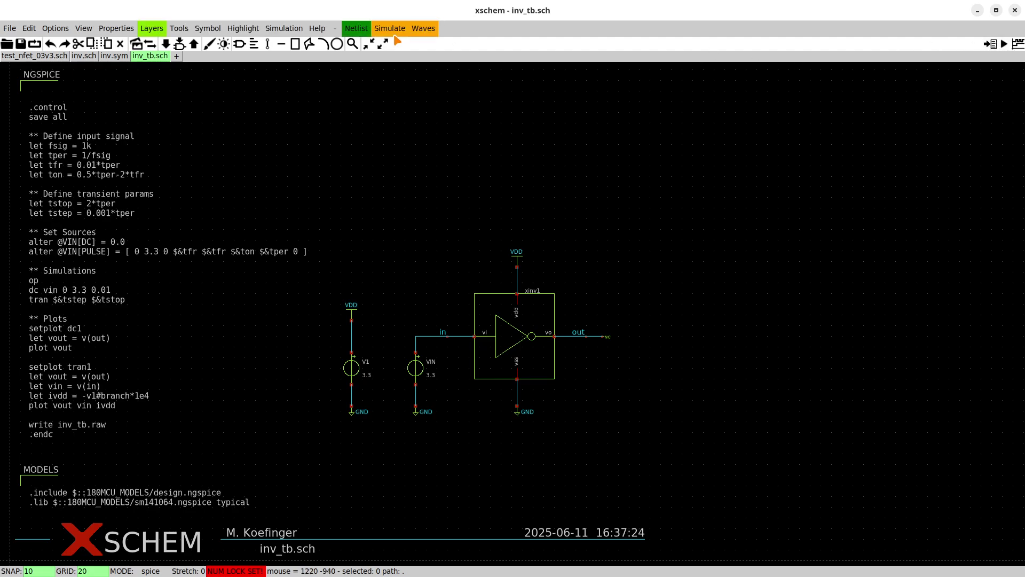
{"action": "left_click_drag", "start_coordinate": [540, 178], "coordinate": [633, 151]}
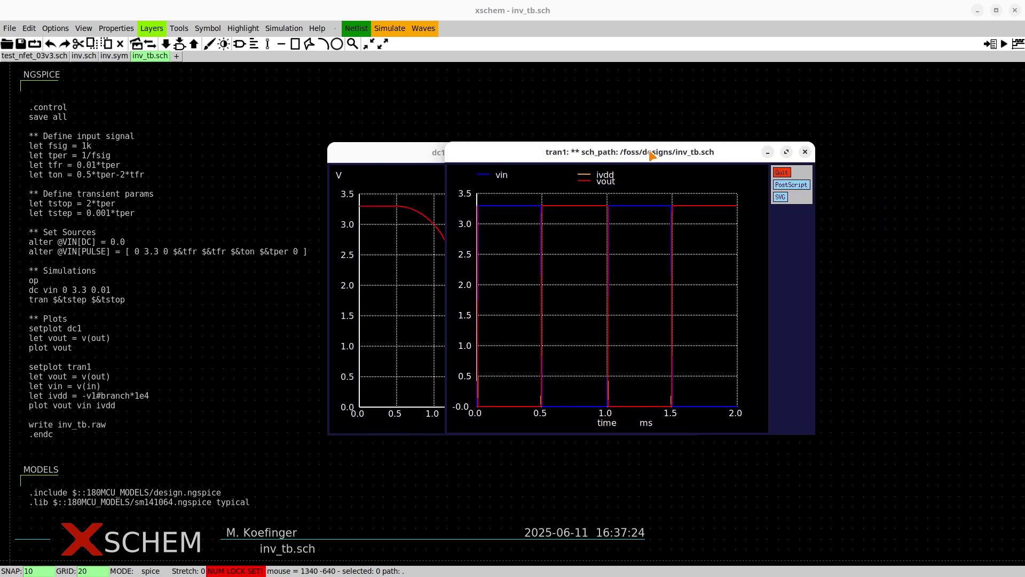
{"action": "left_click_drag", "start_coordinate": [603, 197], "coordinate": [628, 420]}
{"action": "left_click_drag", "start_coordinate": [437, 223], "coordinate": [504, 424]}
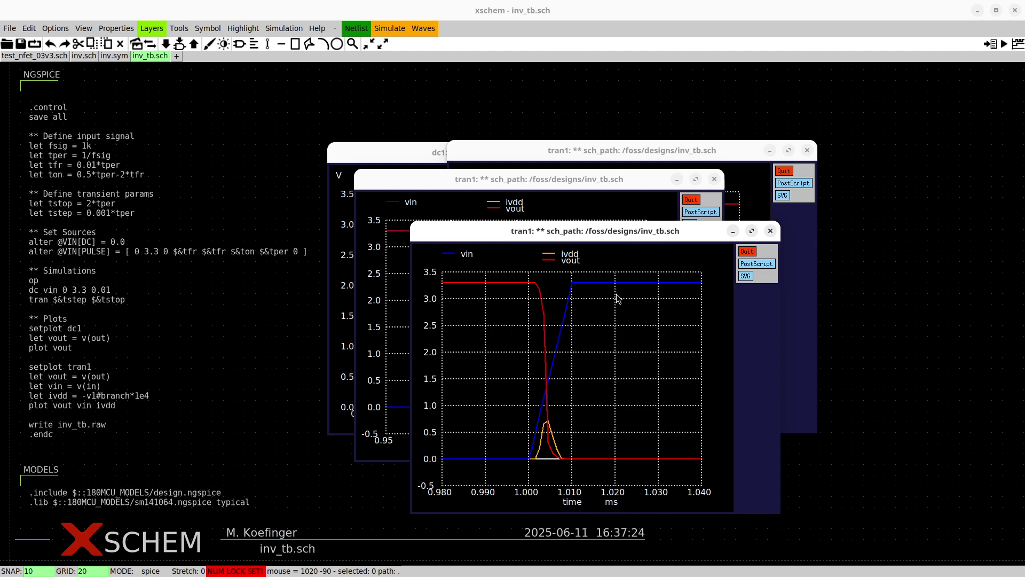
Close the transient plot windows and the DC transfer plot
{"action": "left_click", "coordinate": [747, 251]}
{"action": "left_click", "coordinate": [691, 200]}
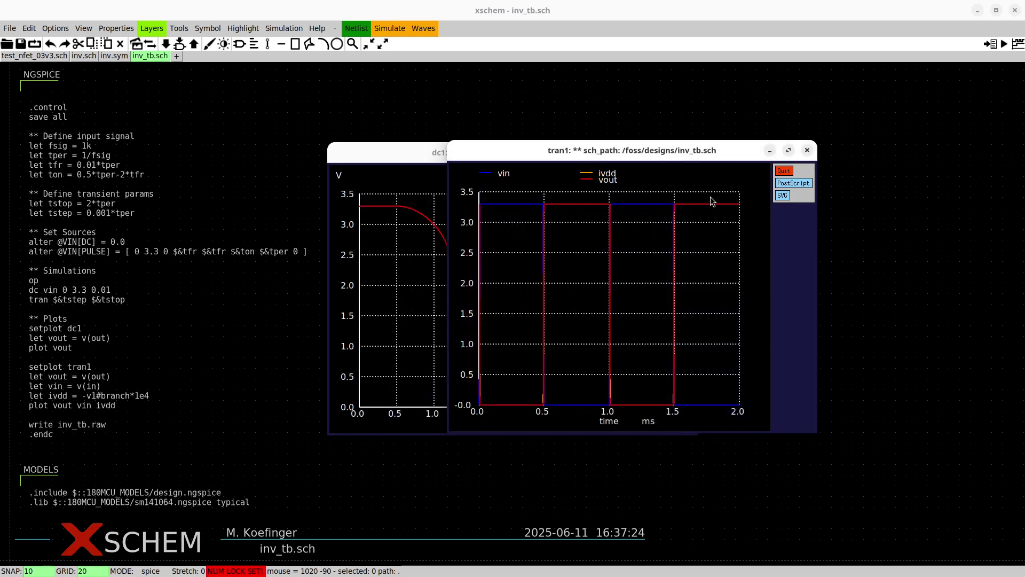
{"action": "left_click", "coordinate": [784, 171]}
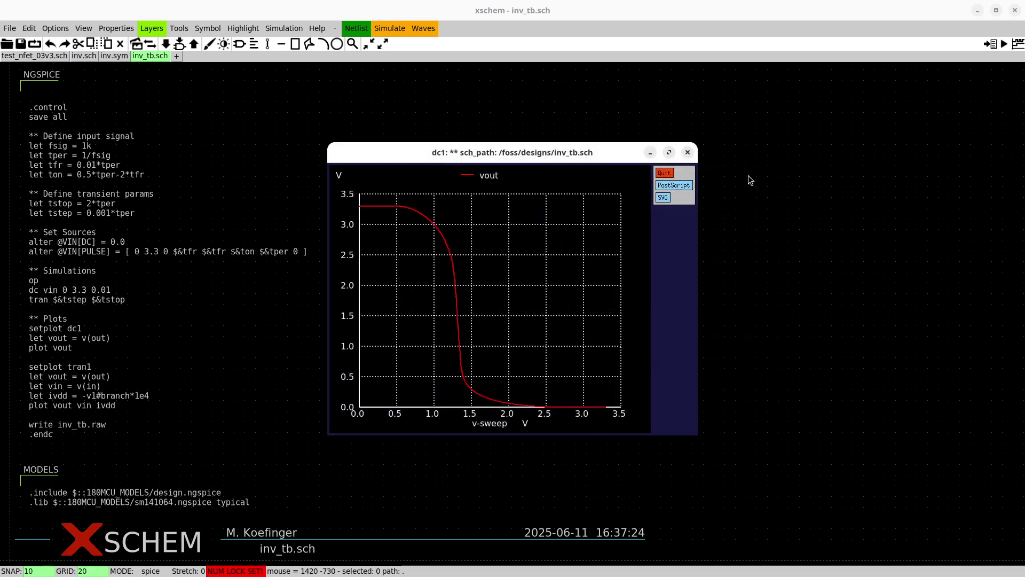
{"action": "left_click", "coordinate": [662, 176]}
{"action": "left_click", "coordinate": [635, 204]}
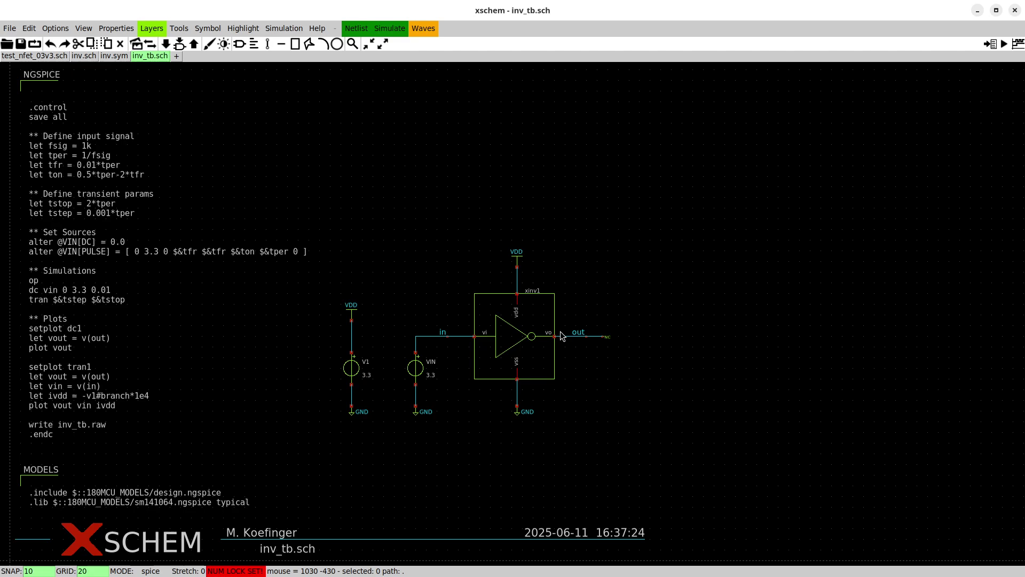
Add a 'setplot op1' line just above 'write inv_tb.raw' in the NGSPICE code block and apply it
{"action": "double_click", "coordinate": [76, 322]}
{"action": "left_click_drag", "start_coordinate": [200, 218], "coordinate": [347, 112]}
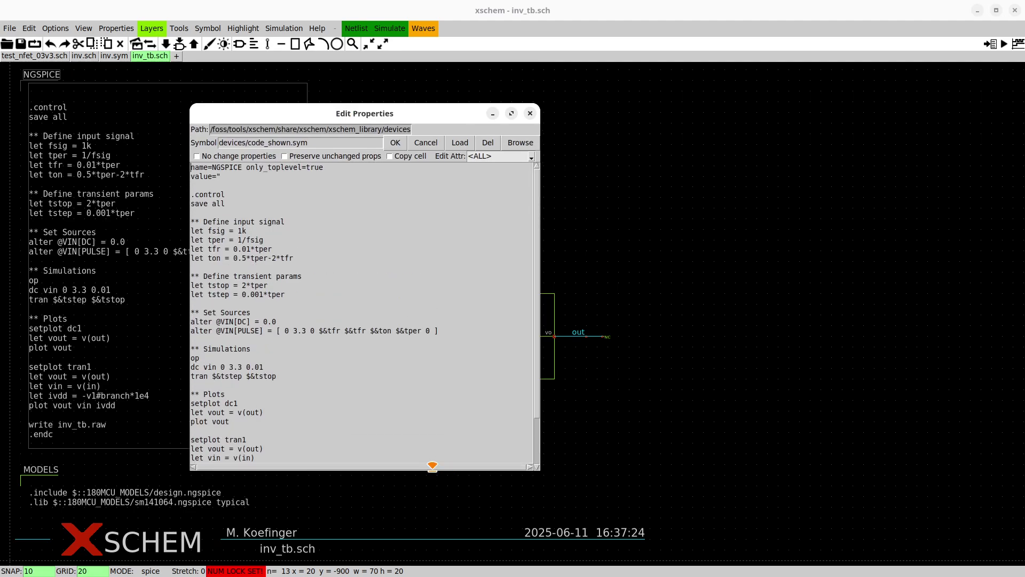
{"action": "left_click_drag", "start_coordinate": [438, 469], "coordinate": [435, 561]}
{"action": "key", "text": "Return"}
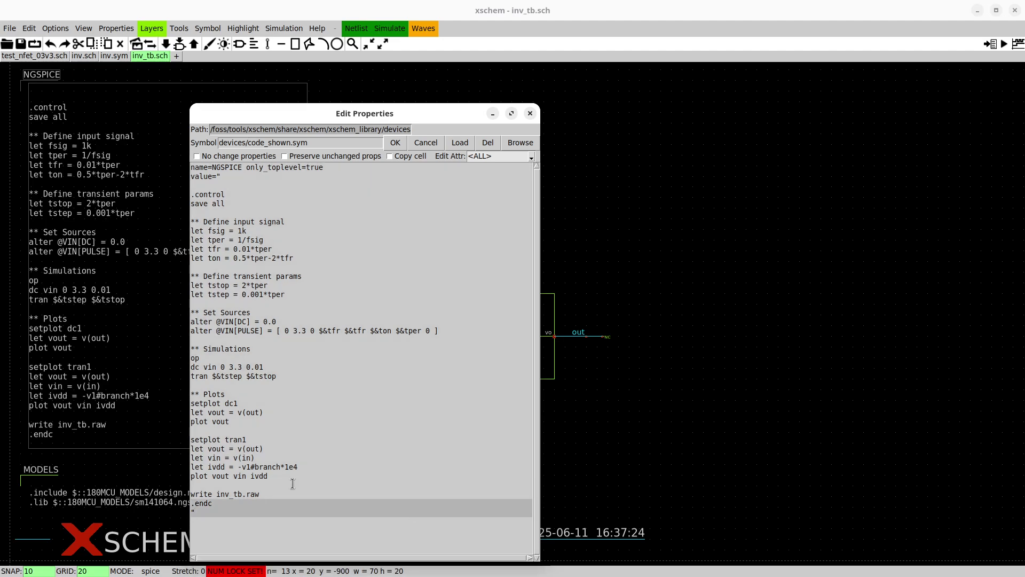
{"action": "type", "text": "setplot op1"}
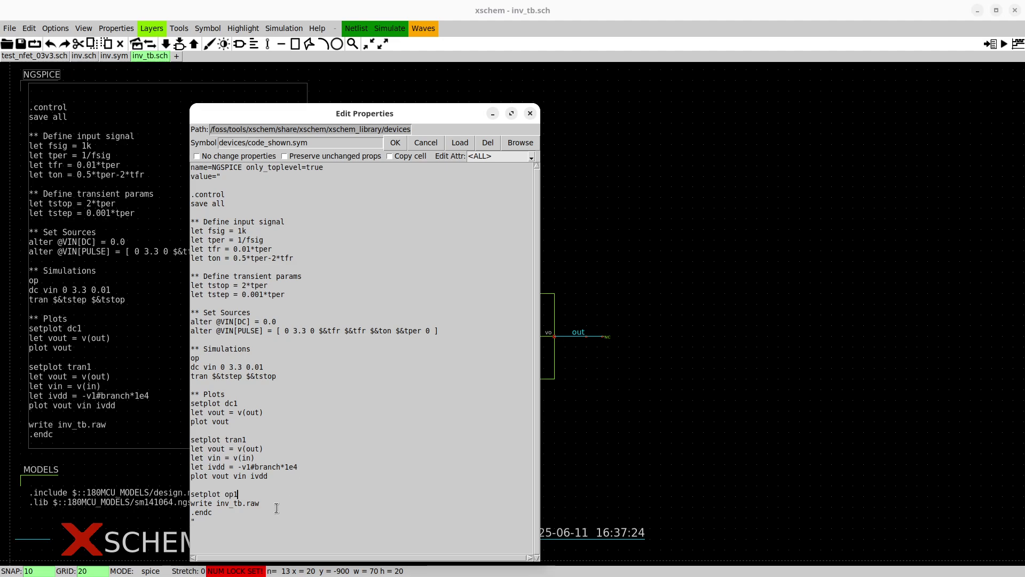
{"action": "left_click_drag", "start_coordinate": [276, 505], "coordinate": [191, 504]}
{"action": "left_click", "coordinate": [202, 492]}
{"action": "left_click", "coordinate": [396, 143]}
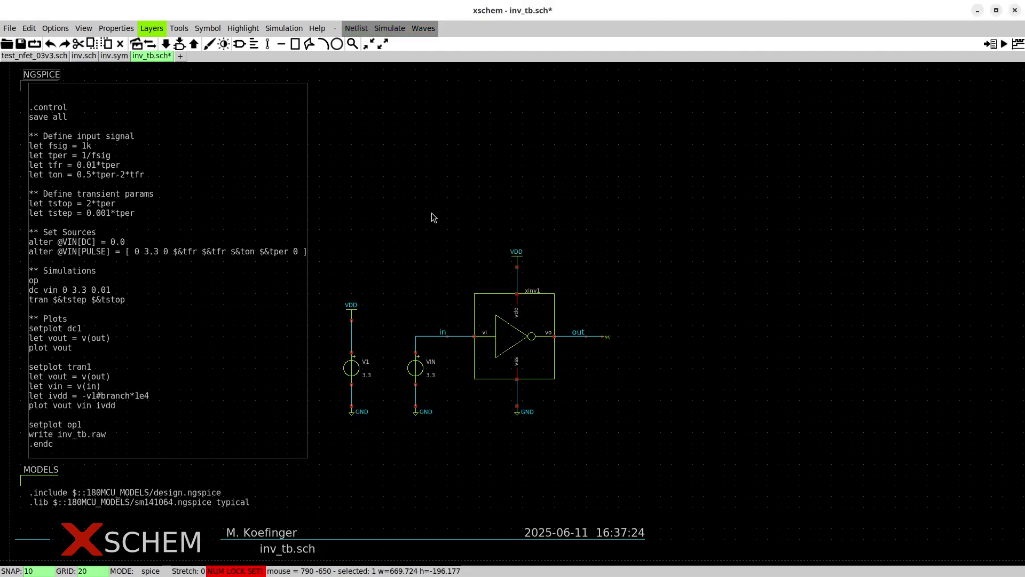
Save the testbench, then insert launcher.sym from the devices library below the schematic near MODELS
{"action": "left_click", "coordinate": [20, 43]}
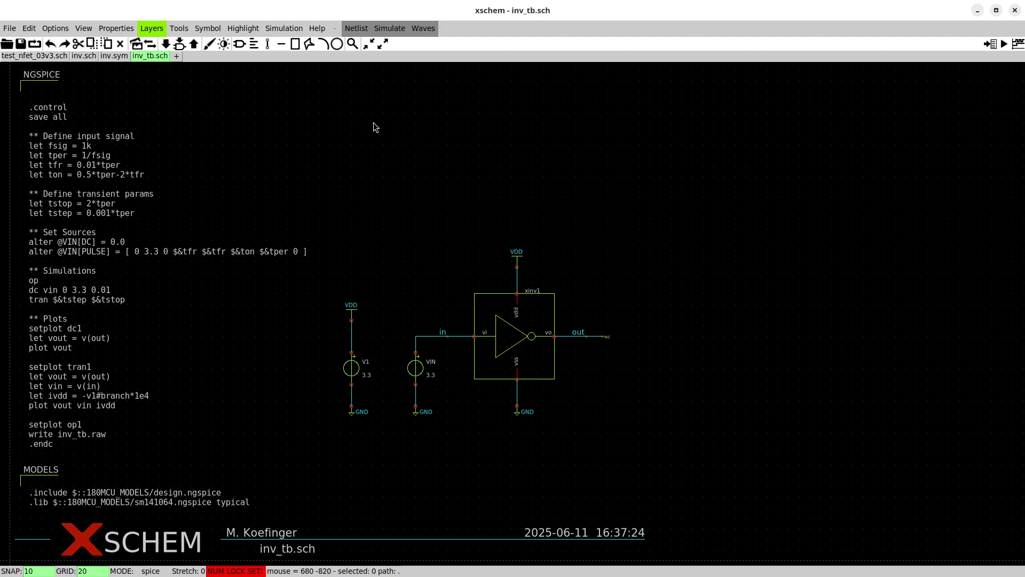
{"action": "left_click", "coordinate": [179, 28]}
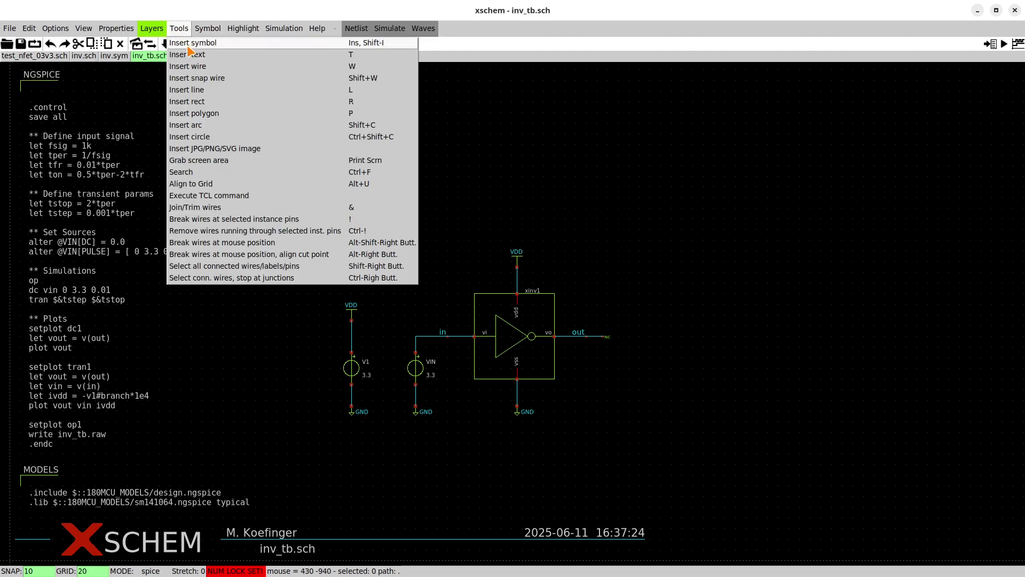
{"action": "left_click", "coordinate": [188, 43]}
{"action": "double_click", "coordinate": [582, 172]}
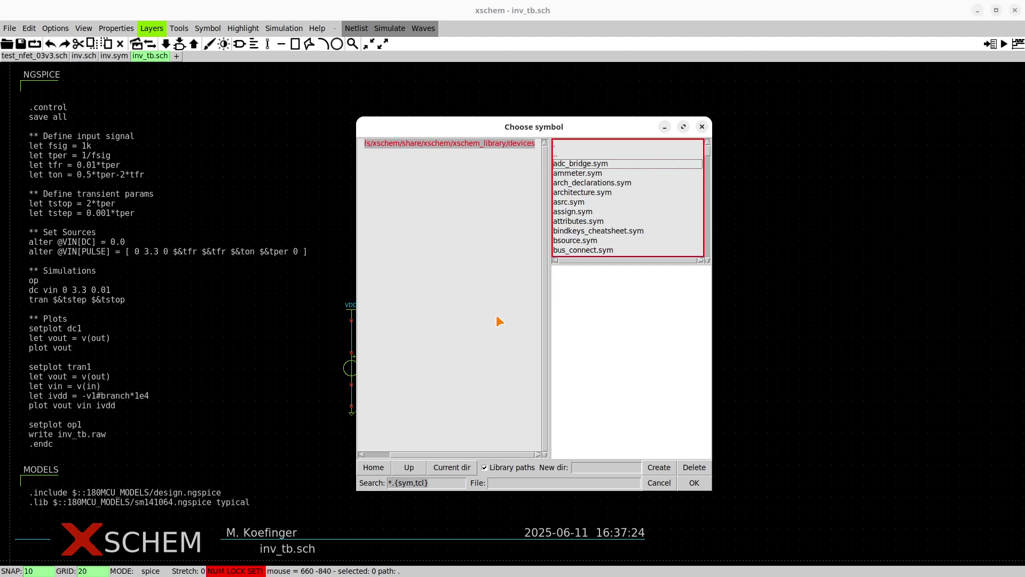
{"action": "left_click", "coordinate": [389, 483]}
{"action": "type", "text": "*k"}
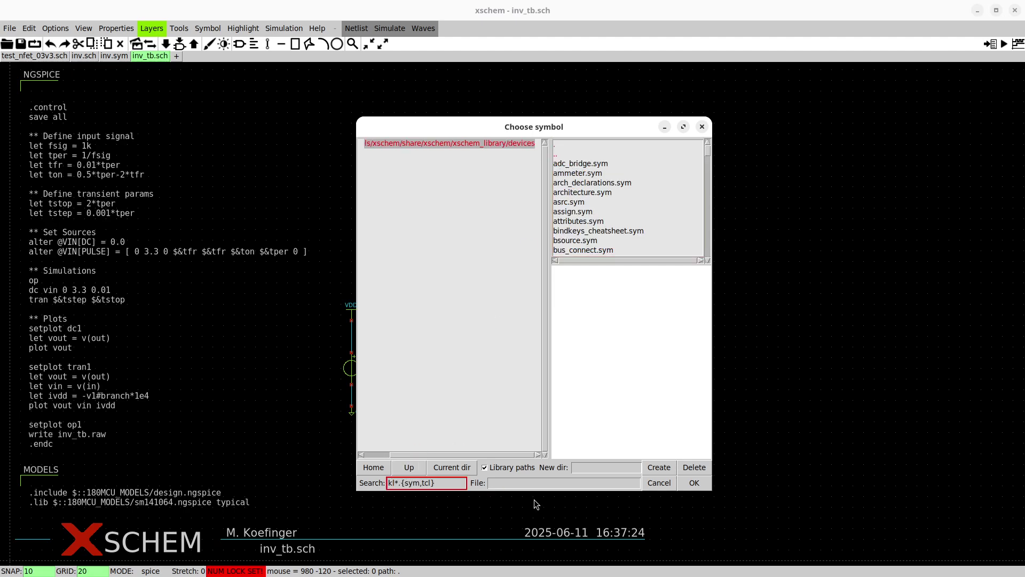
{"action": "key", "text": "BackSpace"}
{"action": "type", "text": "lau"}
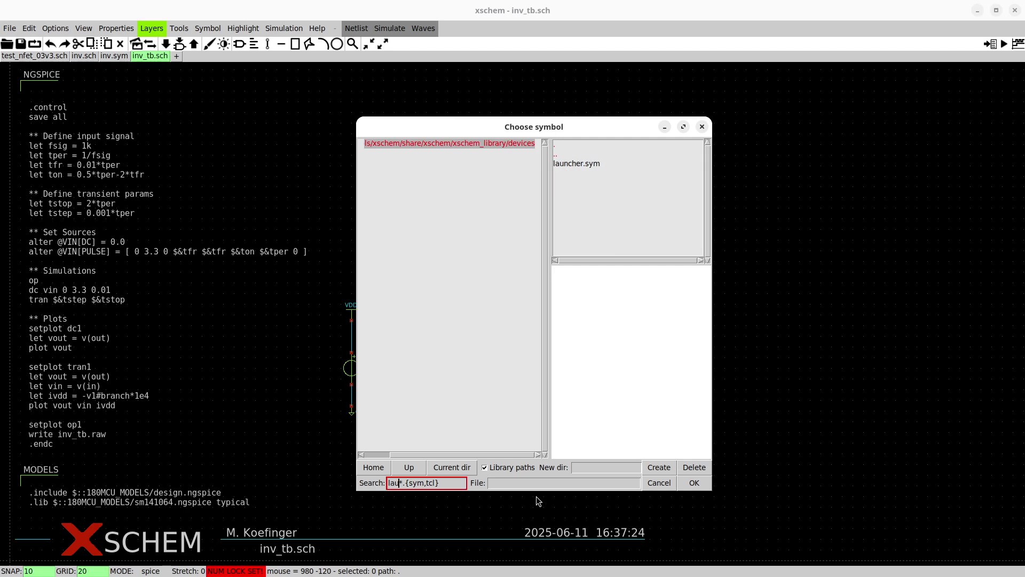
{"action": "left_click", "coordinate": [624, 215]}
{"action": "left_click", "coordinate": [694, 483]}
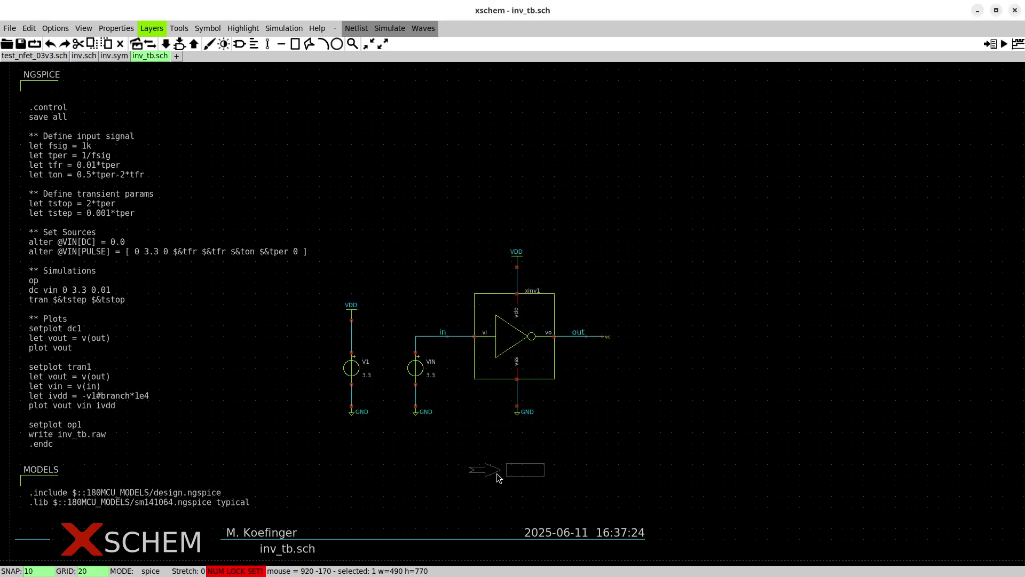
{"action": "left_click", "coordinate": [391, 477]}
Set the launcher's descr to 'Annotate OP' and replace its url with tclcommand 'set show_hidden_texts 1; xschem annotate_op'
{"action": "key", "text": "q"}
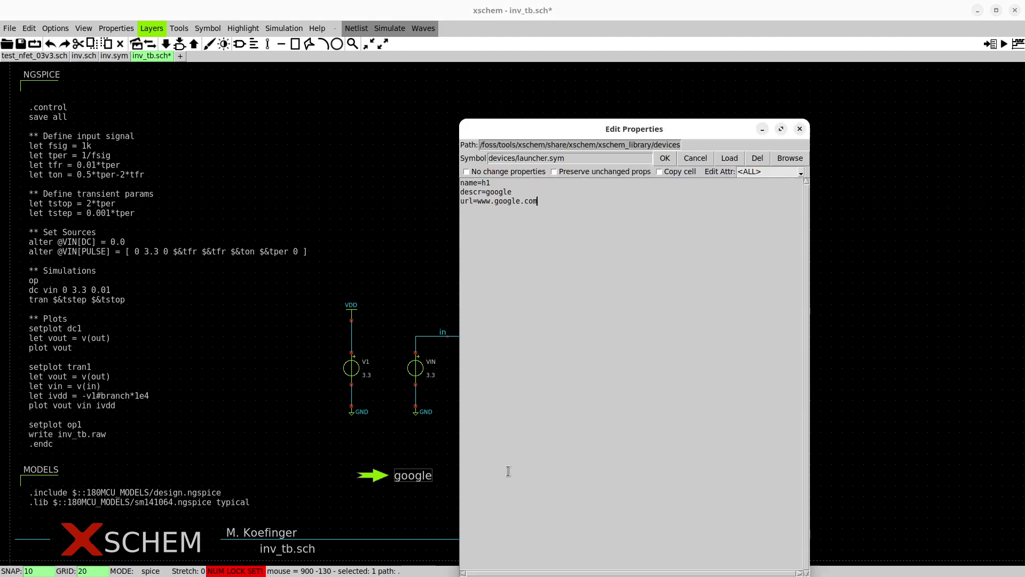
{"action": "left_click", "coordinate": [697, 159]}
{"action": "double_click", "coordinate": [374, 480]}
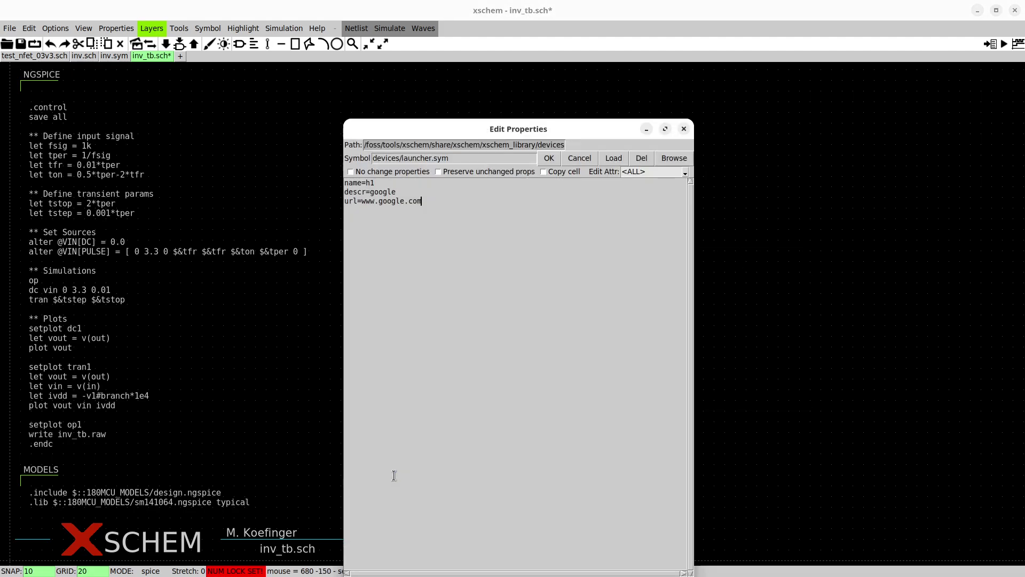
{"action": "left_click_drag", "start_coordinate": [580, 130], "coordinate": [599, 84]}
{"action": "left_click_drag", "start_coordinate": [462, 155], "coordinate": [377, 156]}
{"action": "key", "text": "BackSpace"}
{"action": "key", "text": "BackSpace"}
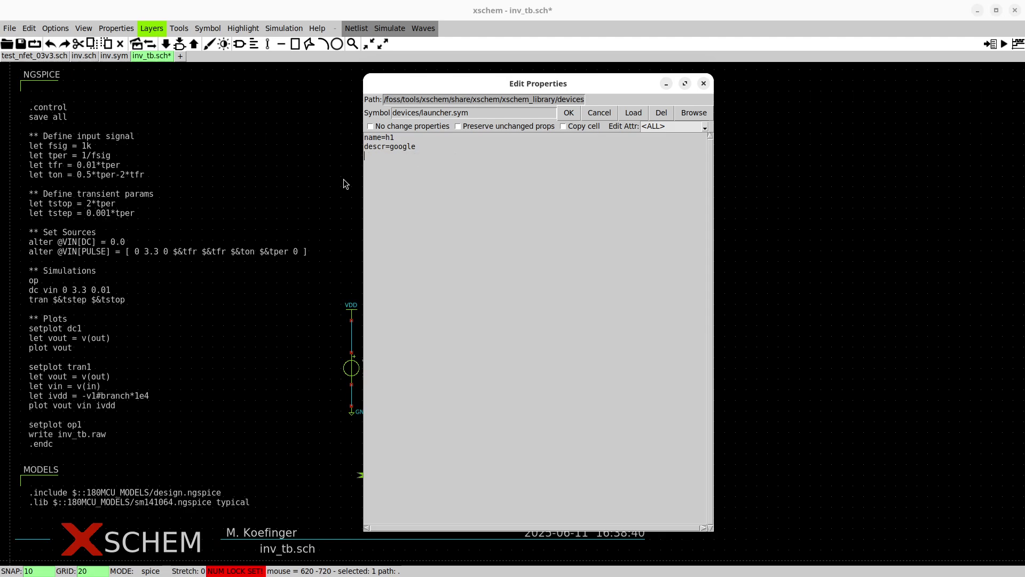
{"action": "key", "text": "BackSpace"}
{"action": "key", "text": "BackSpace"}
{"action": "key", "text": "BackSpace"}
{"action": "key", "text": "BackSpace"}
{"action": "key", "text": "BackSpace"}
{"action": "key", "text": "BackSpace"}
{"action": "key", "text": "BackSpace"}
{"action": "type", "text": "\"Annotate OP\""}
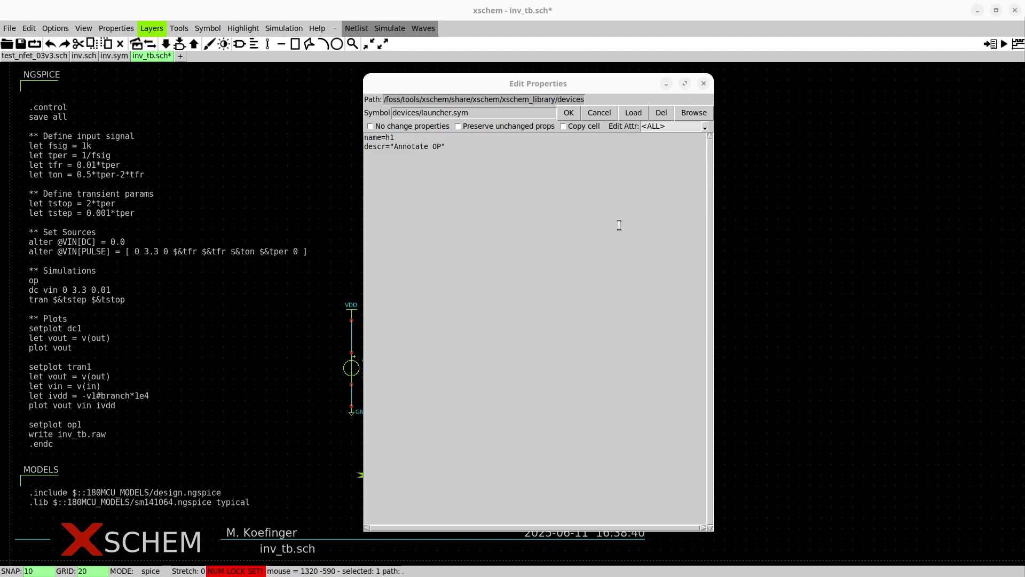
{"action": "left_click", "coordinate": [546, 188]}
{"action": "type", "text": "tclcommand=\"set show_hidden_texts 1; xschem annotate_op\""}
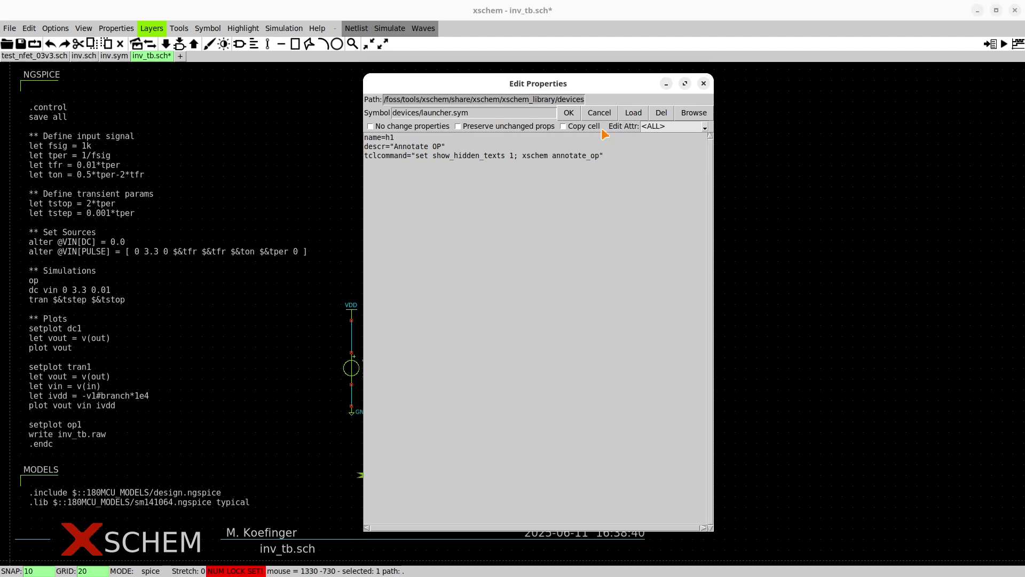
{"action": "left_click", "coordinate": [569, 112]}
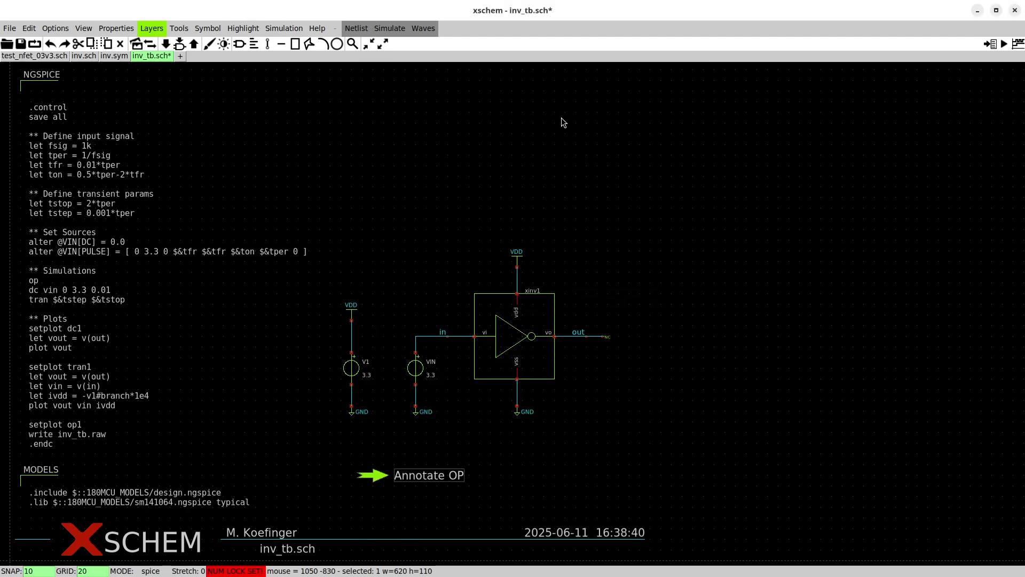
Save, netlist and simulate the testbench, then use Annotate OP to show VDD/out 3.3, in 0
{"action": "left_click", "coordinate": [20, 46]}
{"action": "left_click", "coordinate": [363, 31]}
{"action": "left_click", "coordinate": [382, 35]}
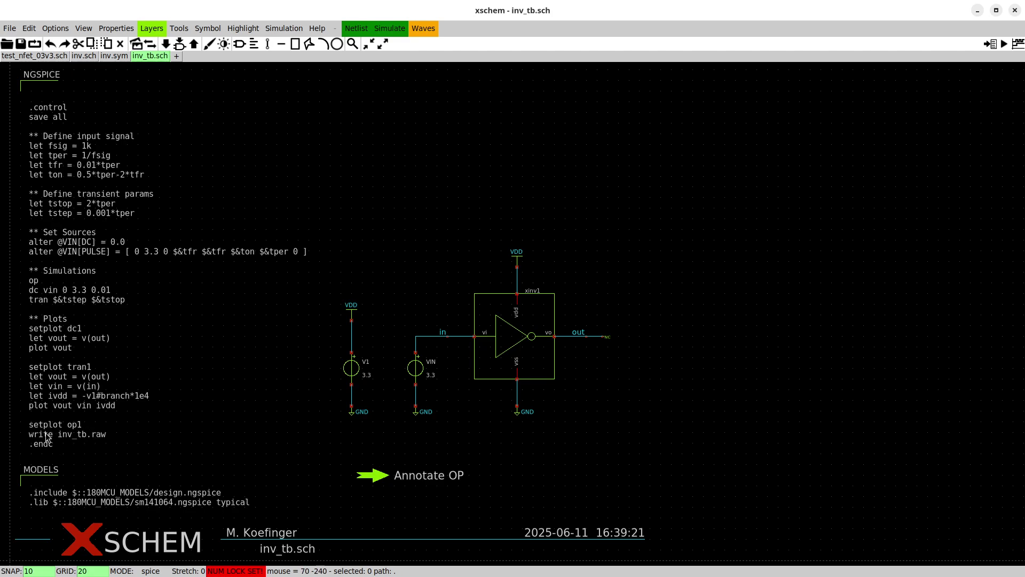
{"action": "left_click", "coordinate": [374, 476], "text": "ctrl"}
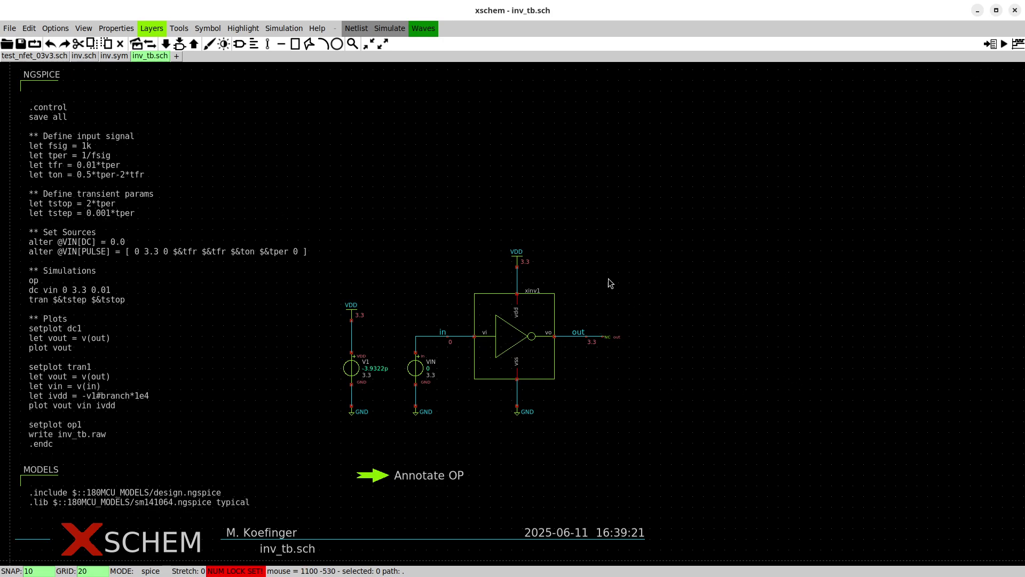
Descend into xinv1, change PMOS XM2 from W=1u to W=2u, and save inv.sch
{"action": "mouse_move", "coordinate": [690, 356]}
{"action": "middle_mouse_down"}
{"action": "mouse_move", "coordinate": [708, 366]}
{"action": "mouse_move", "coordinate": [701, 371]}
{"action": "middle_mouse_up"}
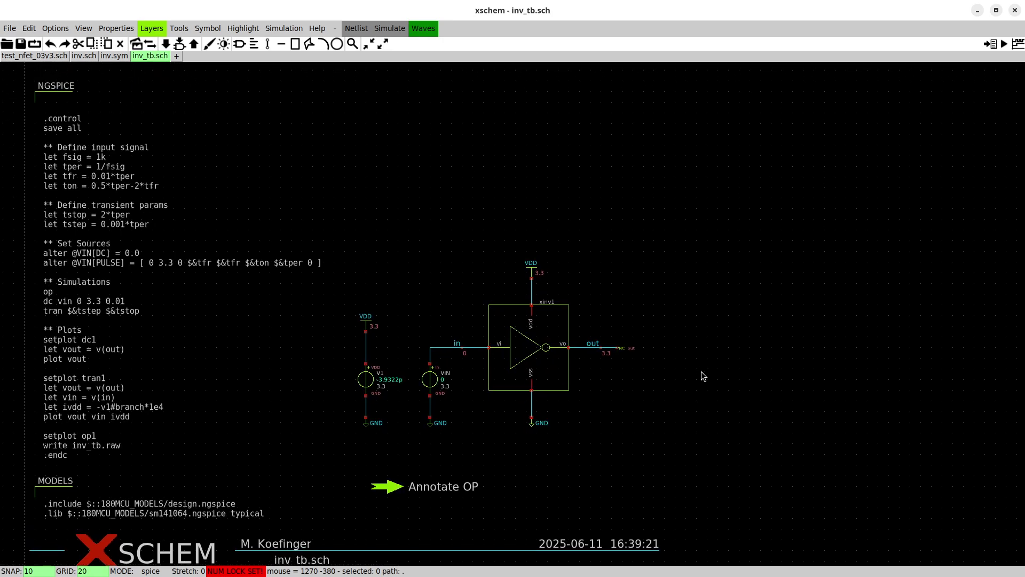
{"action": "left_click", "coordinate": [538, 363]}
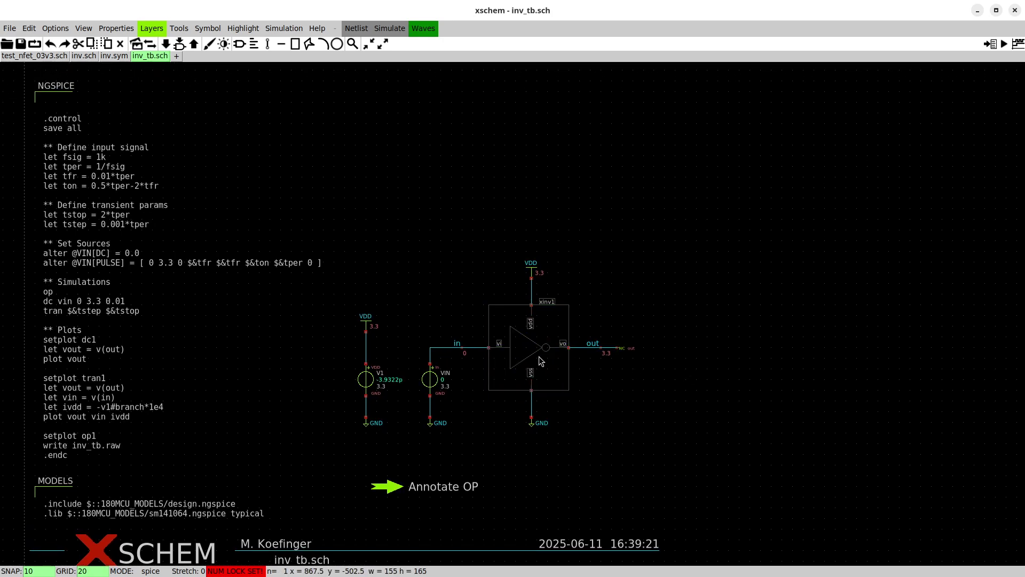
{"action": "key", "text": "e"}
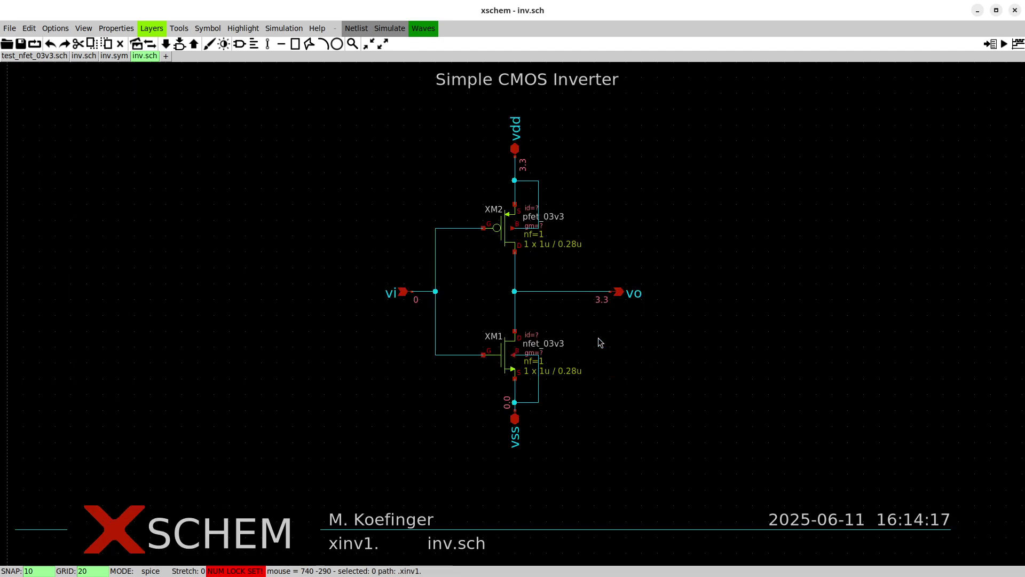
{"action": "double_click", "coordinate": [508, 233]}
{"action": "left_click", "coordinate": [473, 200]}
{"action": "key", "text": "End"}
{"action": "key", "text": "Left"}
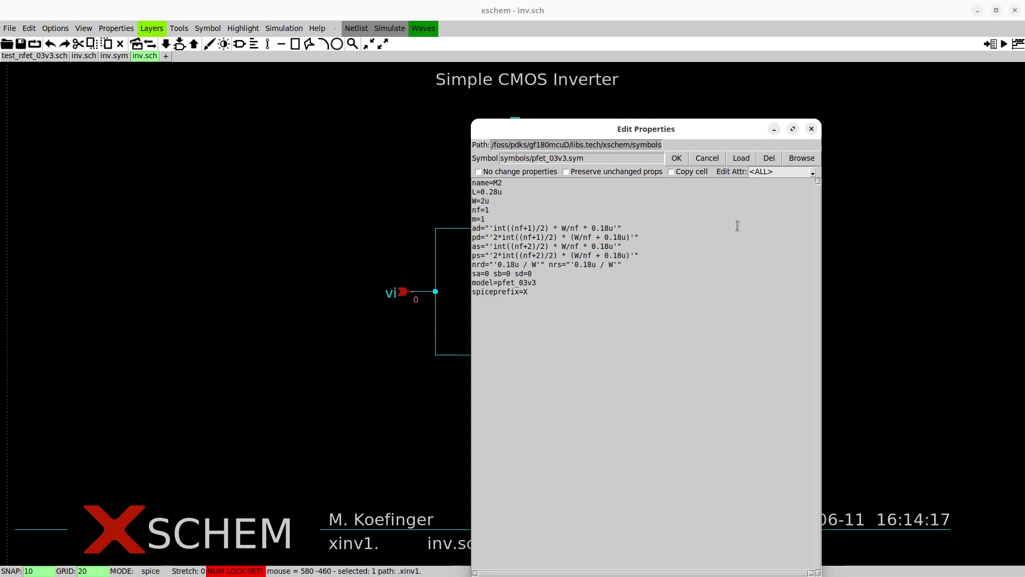
{"action": "left_click", "coordinate": [677, 158]}
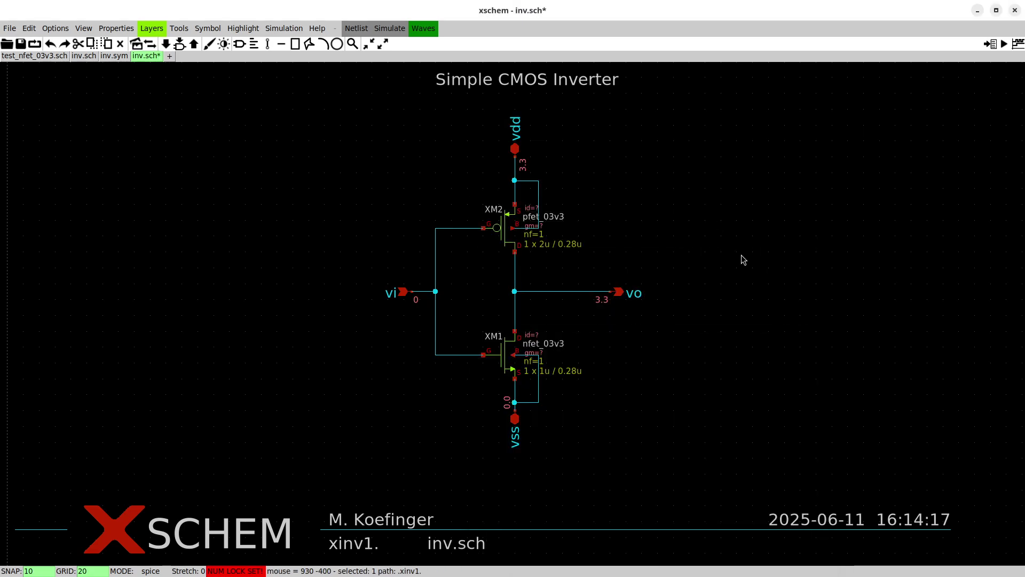
{"action": "left_click", "coordinate": [26, 46]}
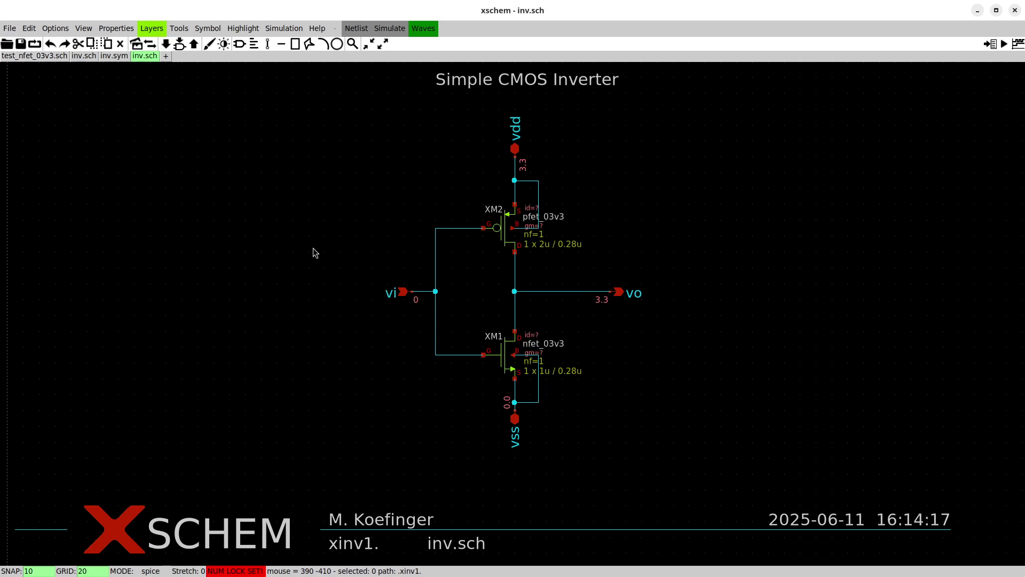
Return to inv_tb, re-simulate with the 2u PMOS, then close the dc1, tran1 plots and ngspice console
{"action": "key", "text": "ctrl+e"}
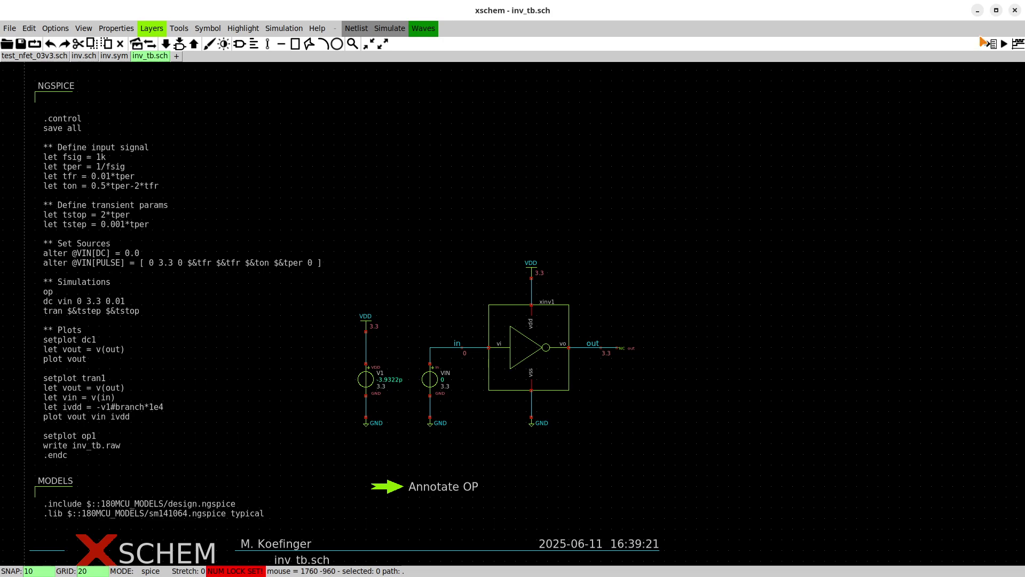
{"action": "left_click", "coordinate": [385, 31]}
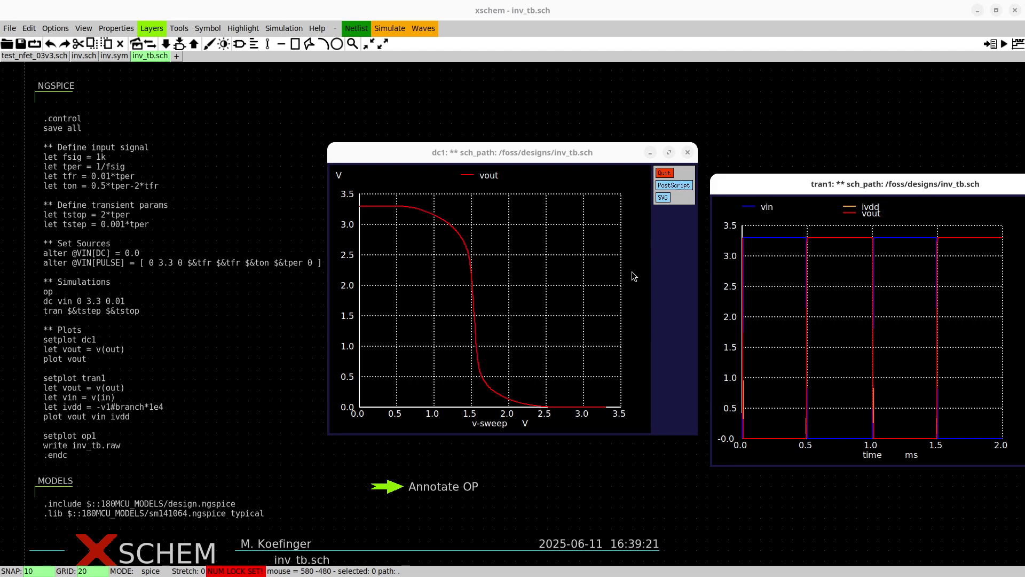
{"action": "left_click", "coordinate": [665, 172]}
{"action": "left_click_drag", "start_coordinate": [912, 188], "coordinate": [733, 184]}
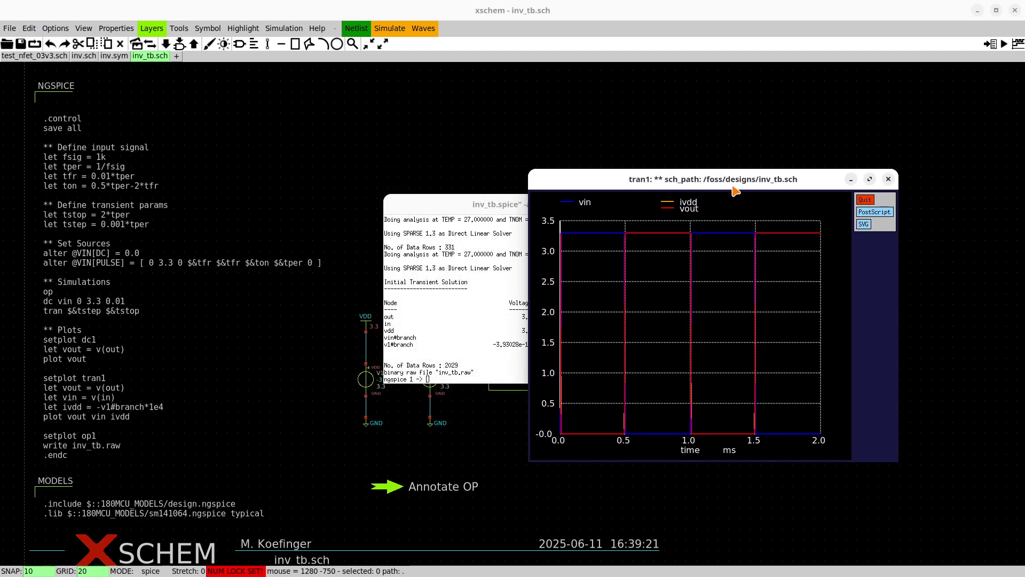
{"action": "left_click", "coordinate": [865, 199]}
{"action": "left_click", "coordinate": [681, 203]}
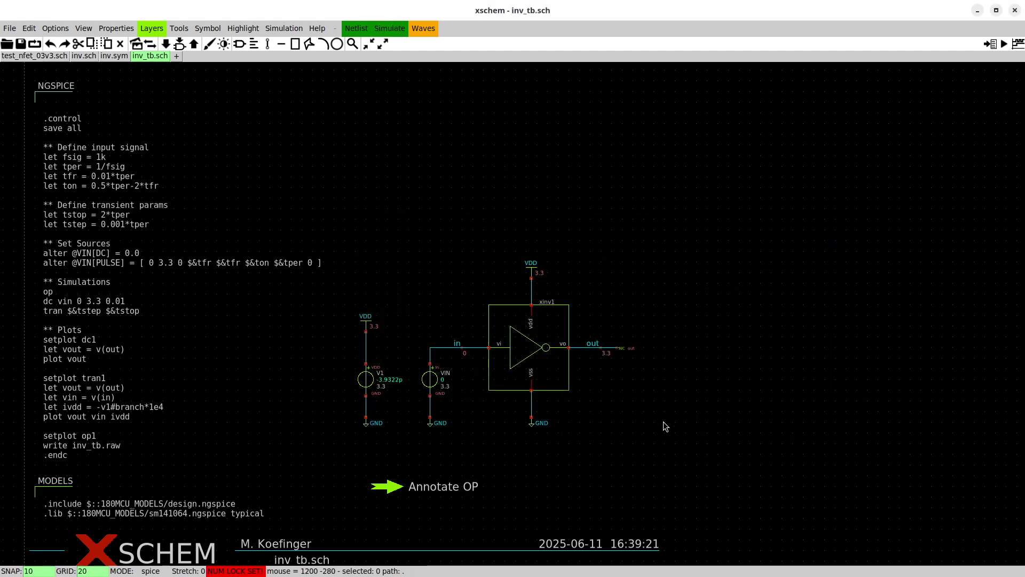